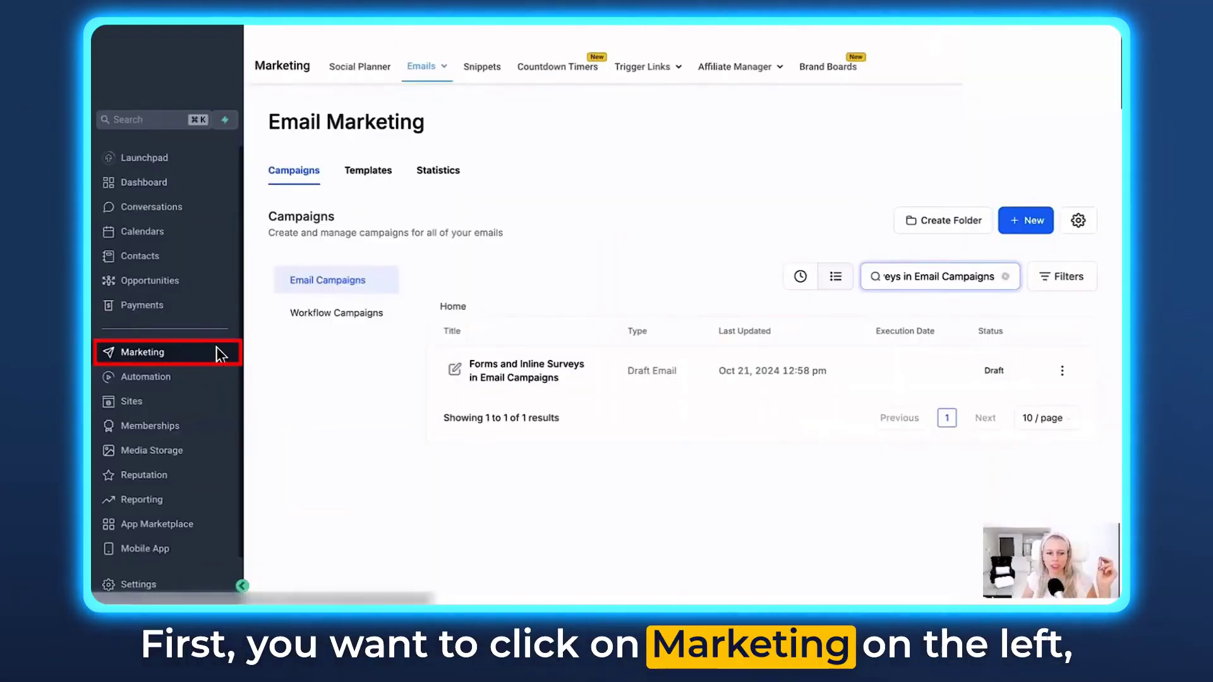
- Open the draft email "Forms and Inline Surveys in Email Campaigns" from the email marketing campaigns list
left_click(431, 65)
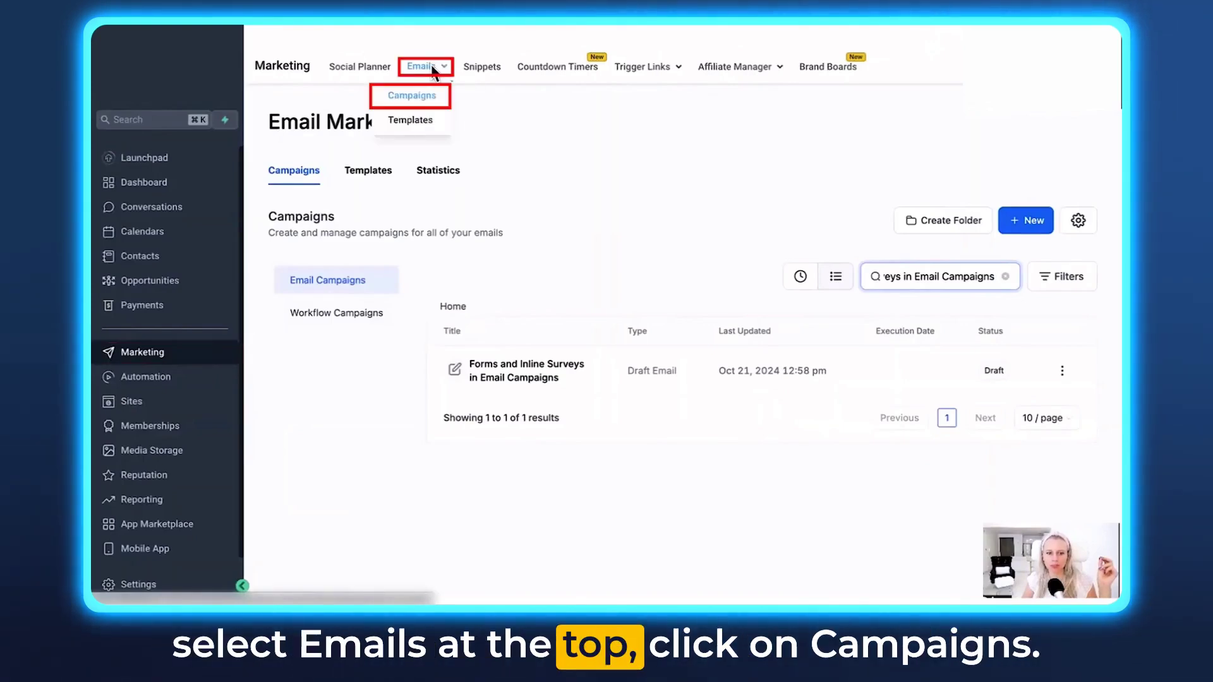
left_click(425, 94)
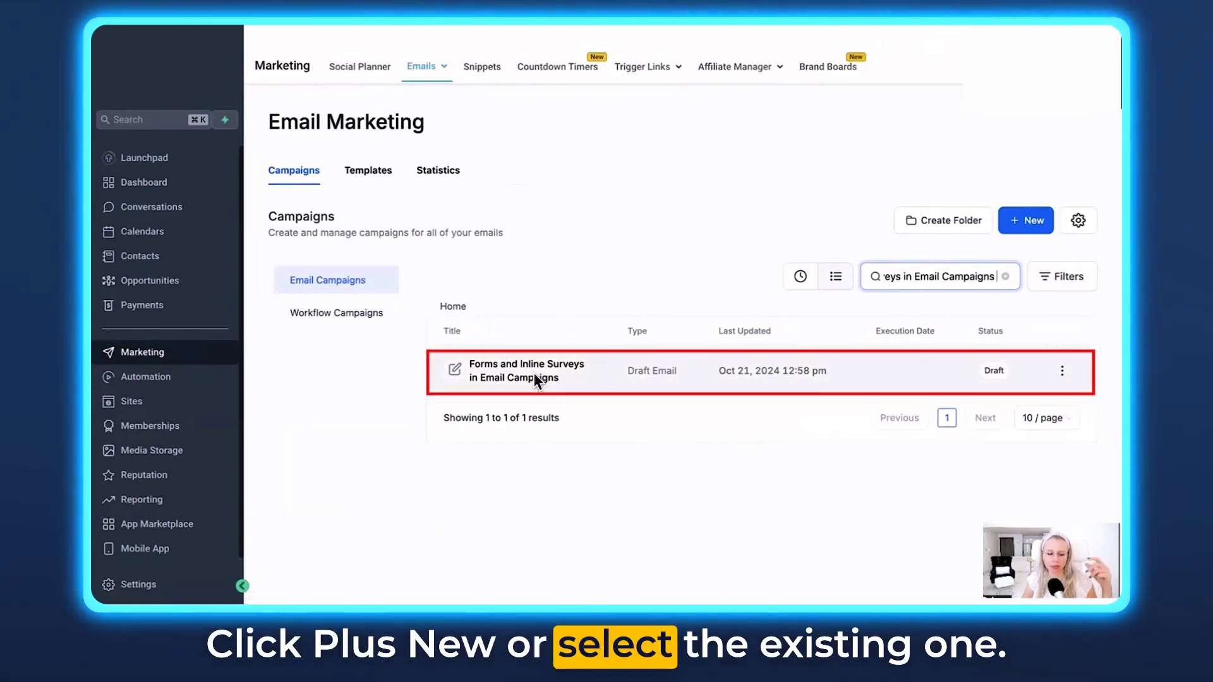
left_click(494, 377)
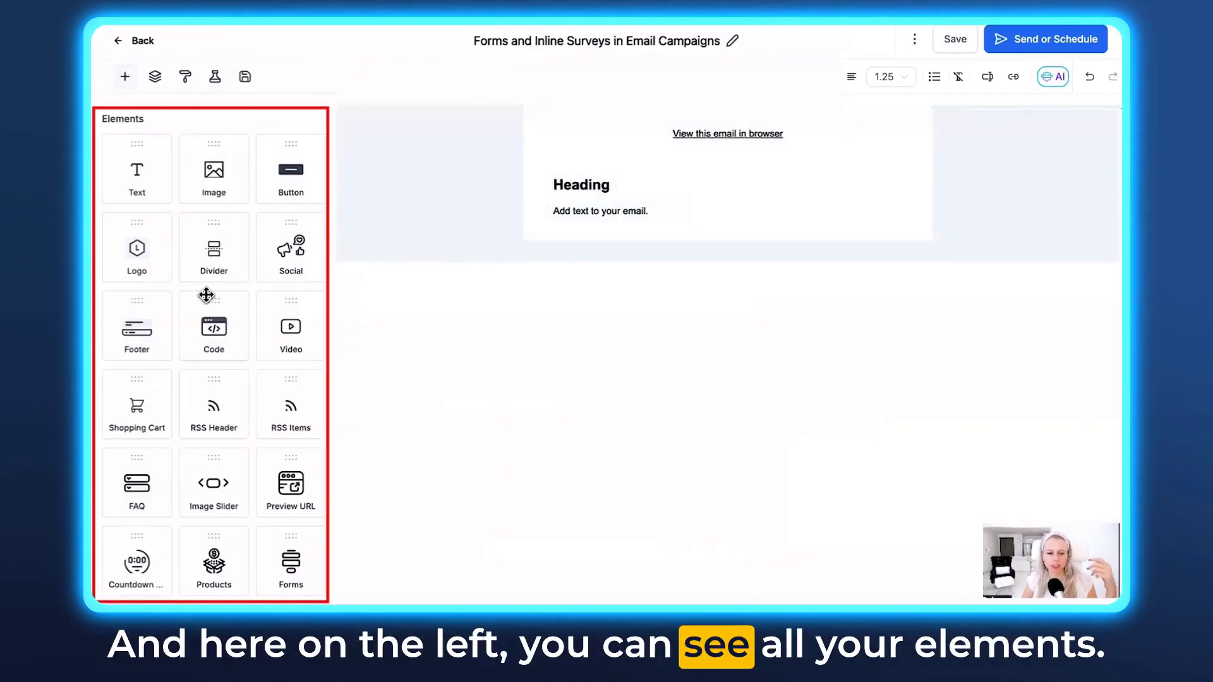
- Add a Forms element below the email's body text and set its form type to Scoring 1-10
scroll(255, 337, "down", 4)
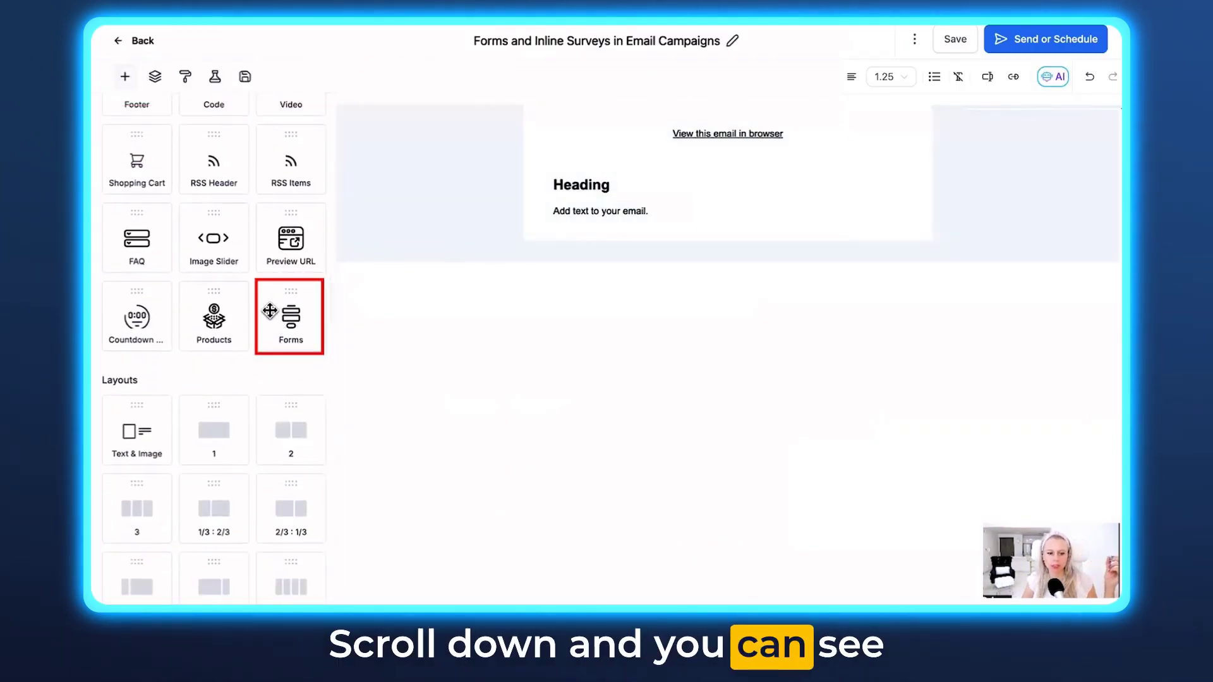
left_click_drag(281, 329, 600, 222)
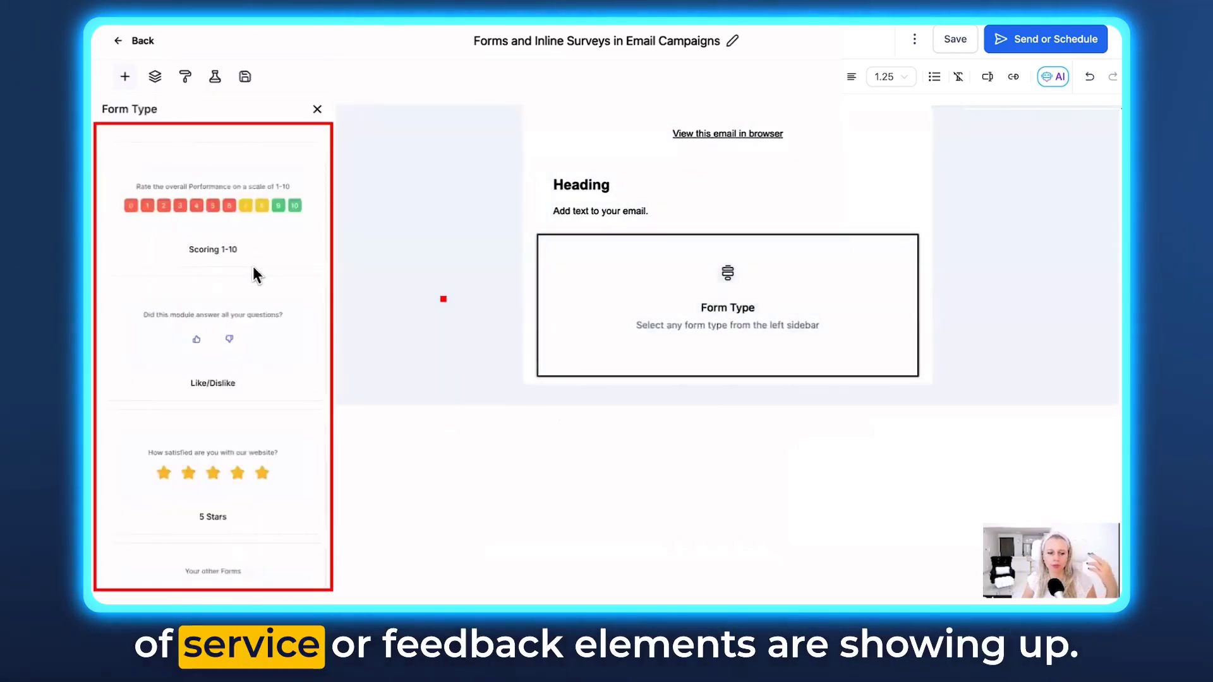
left_click(235, 248)
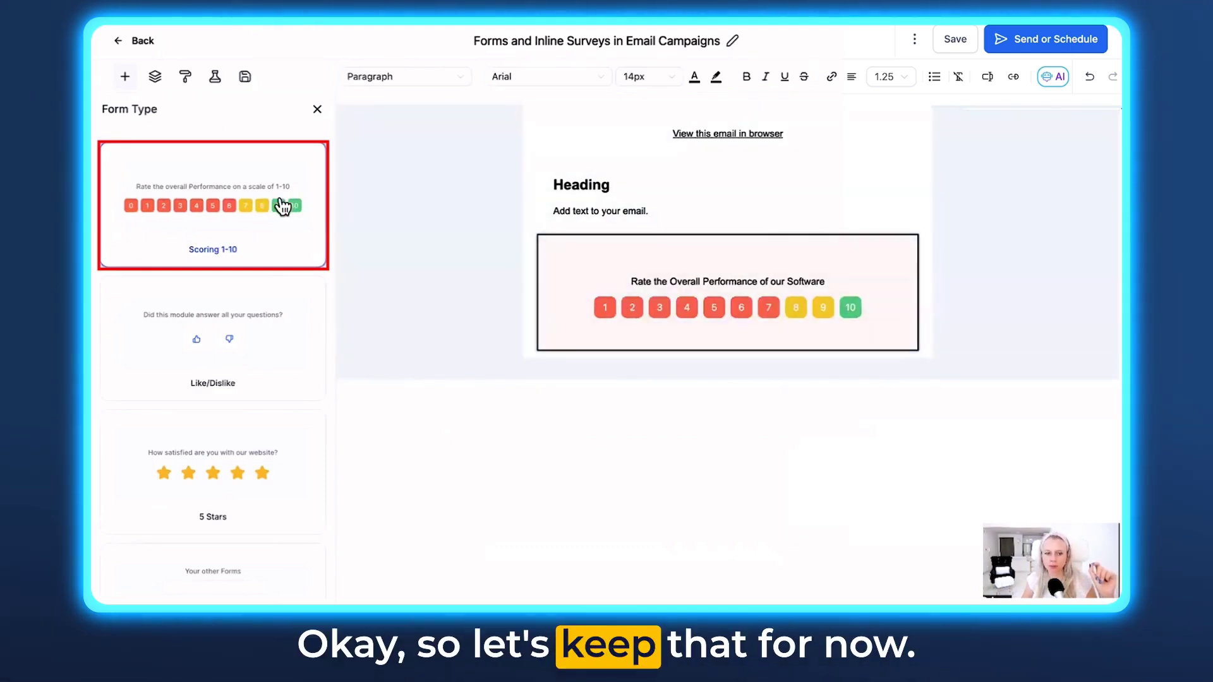
- Give the scoring form a custom success page URL of google.com
left_click(317, 111)
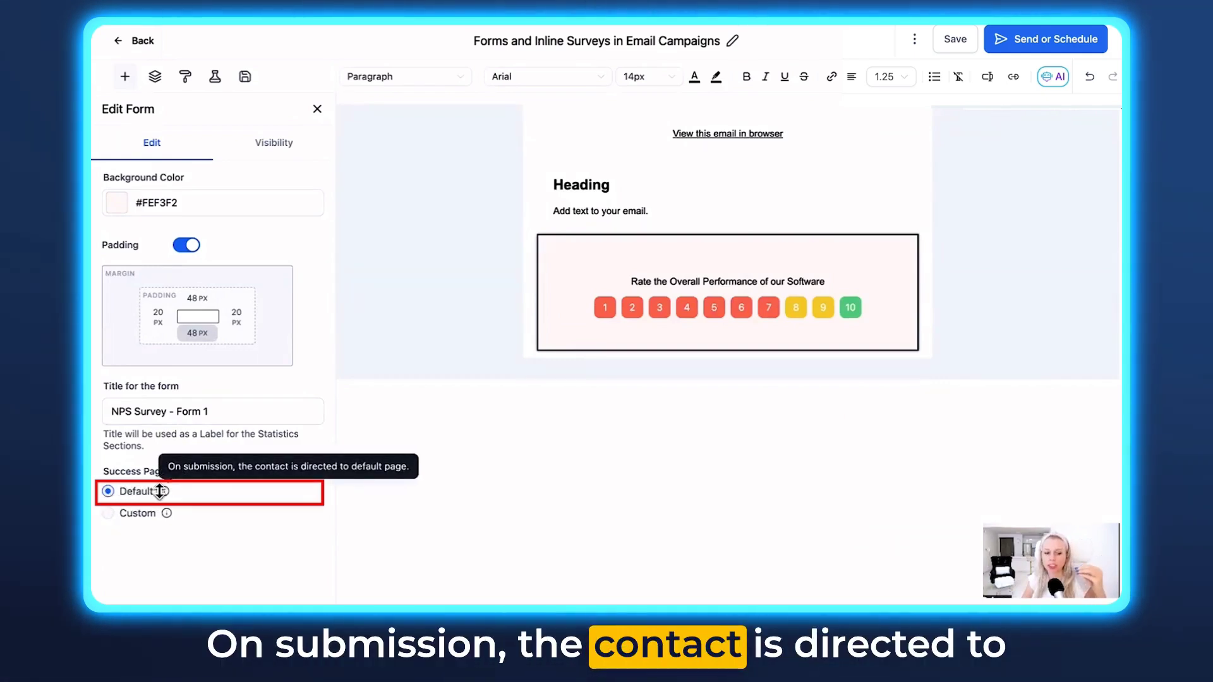
left_click(109, 514)
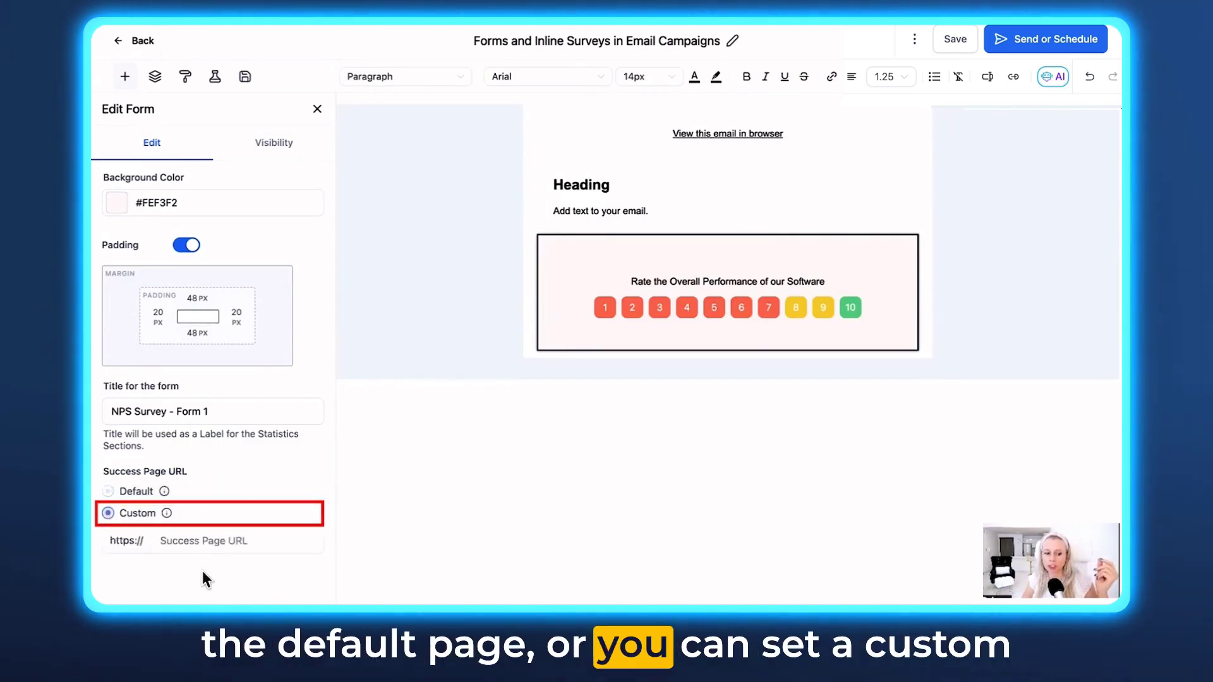
left_click(165, 542)
type("googlec")
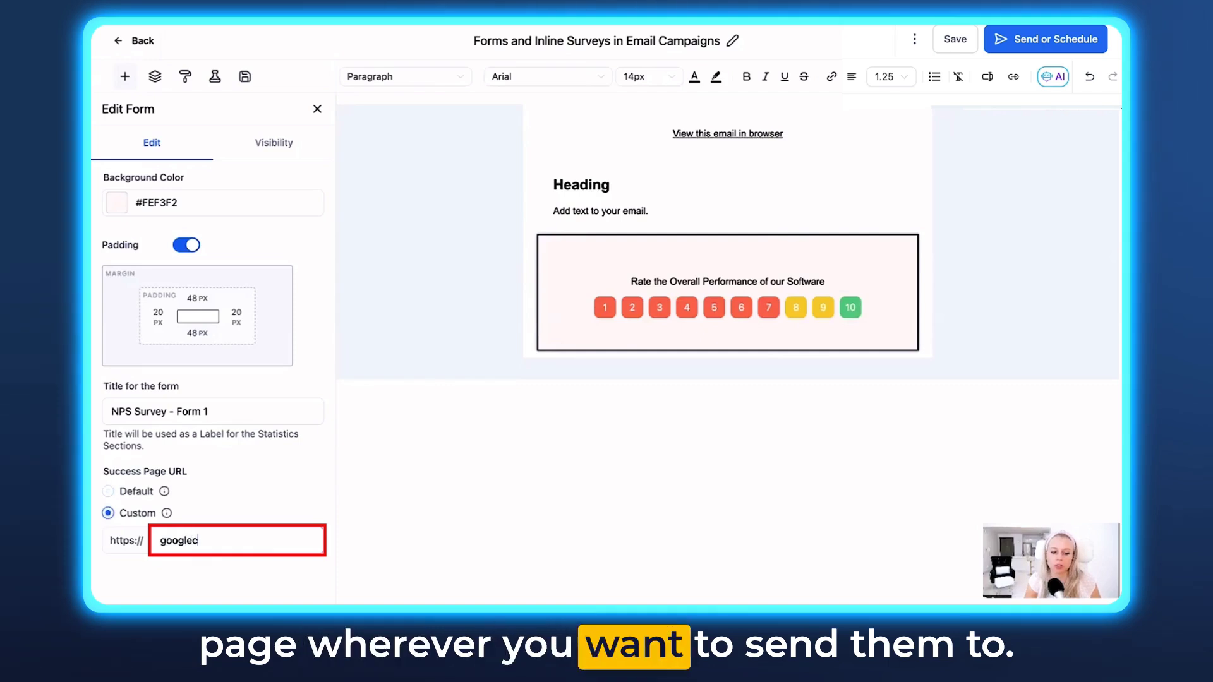
key("BackSpace")
type(".com")
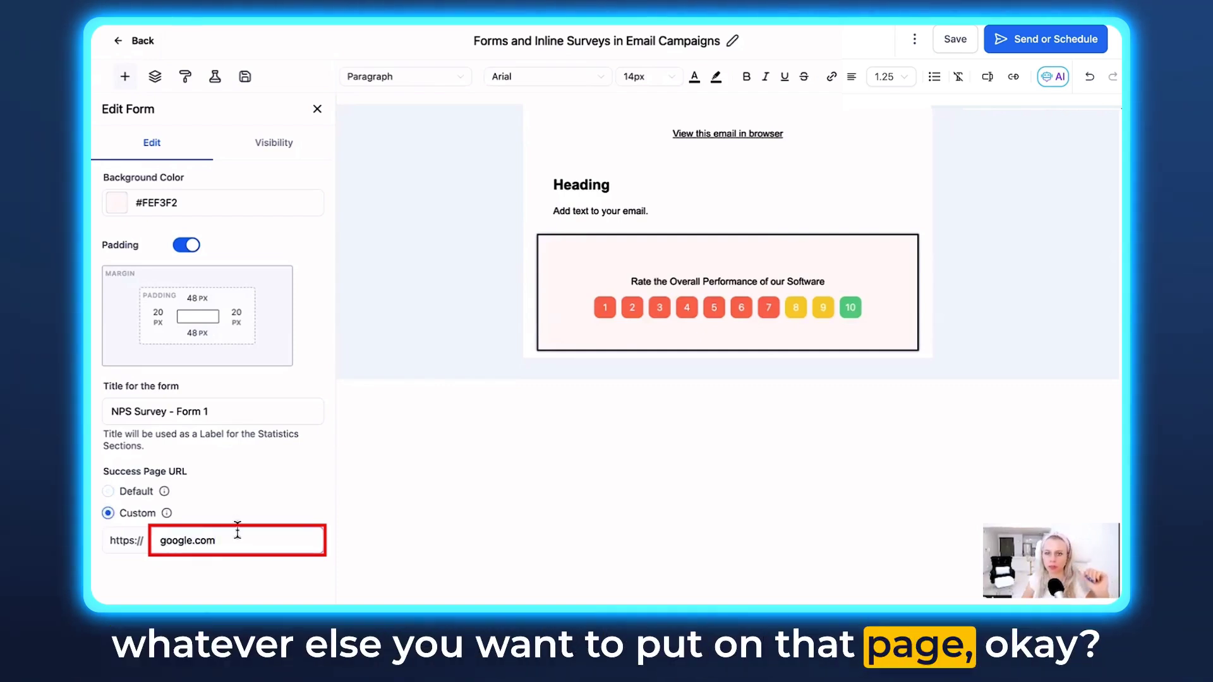
- Enable conditional sending for the scoring form so it shows only when City Is New York
left_click(270, 151)
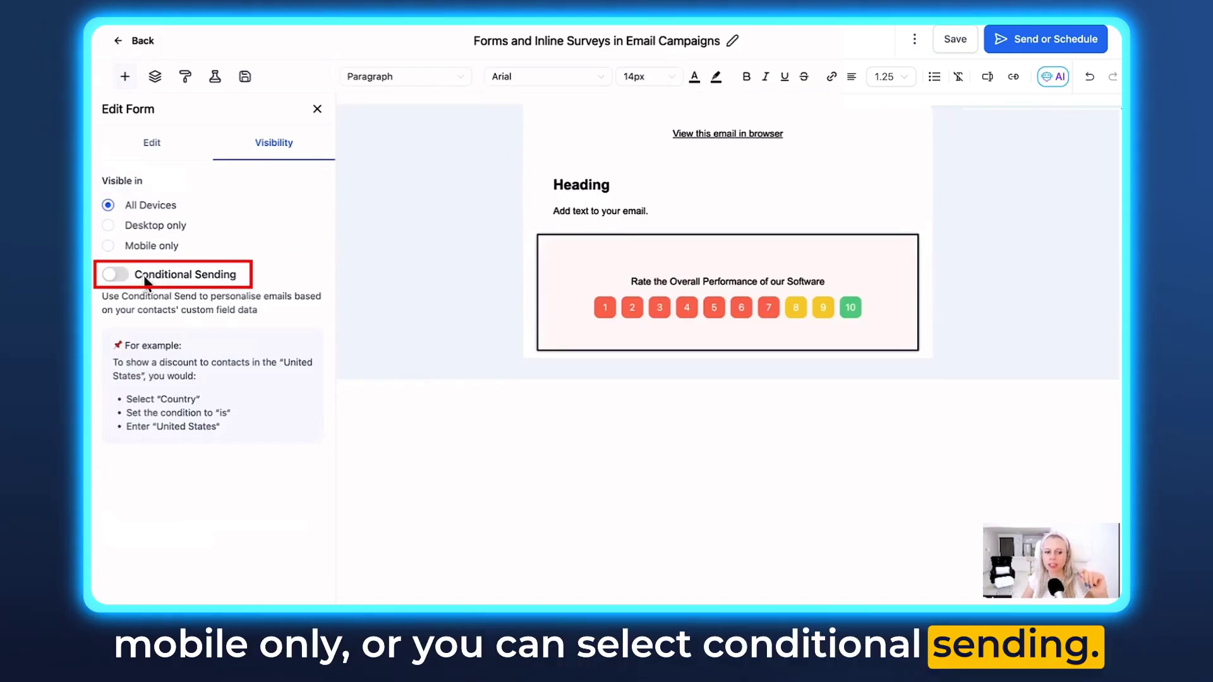
left_click(119, 274)
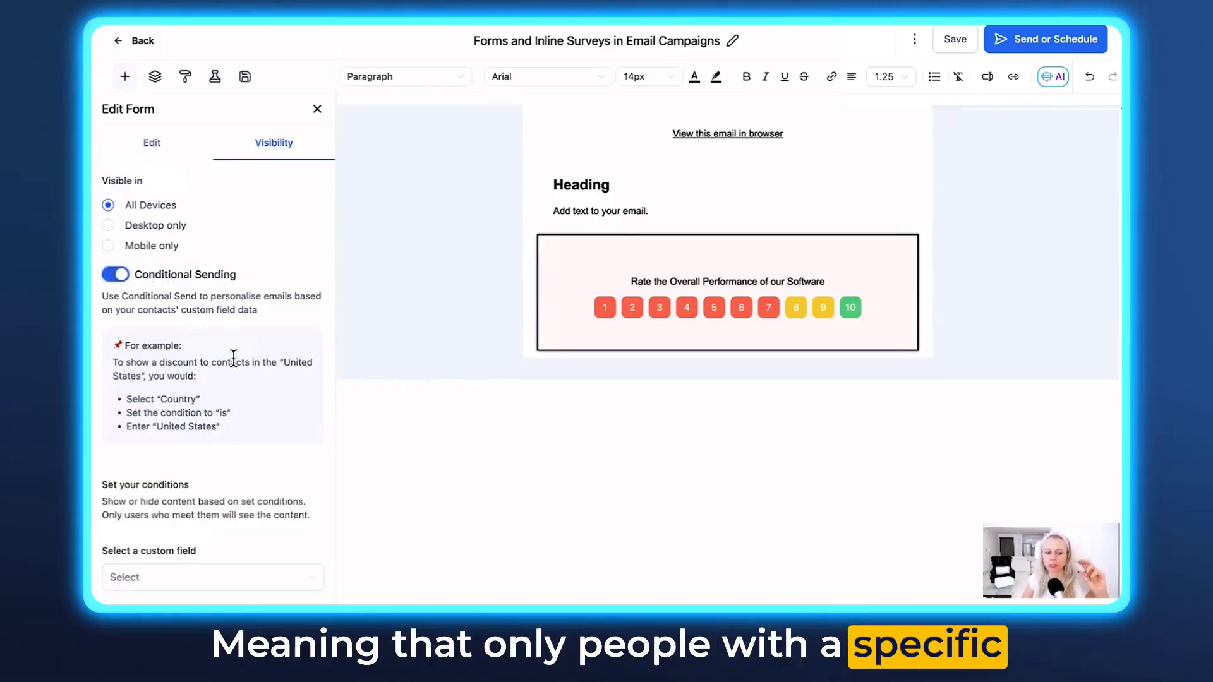
scroll(237, 357, "down", 3)
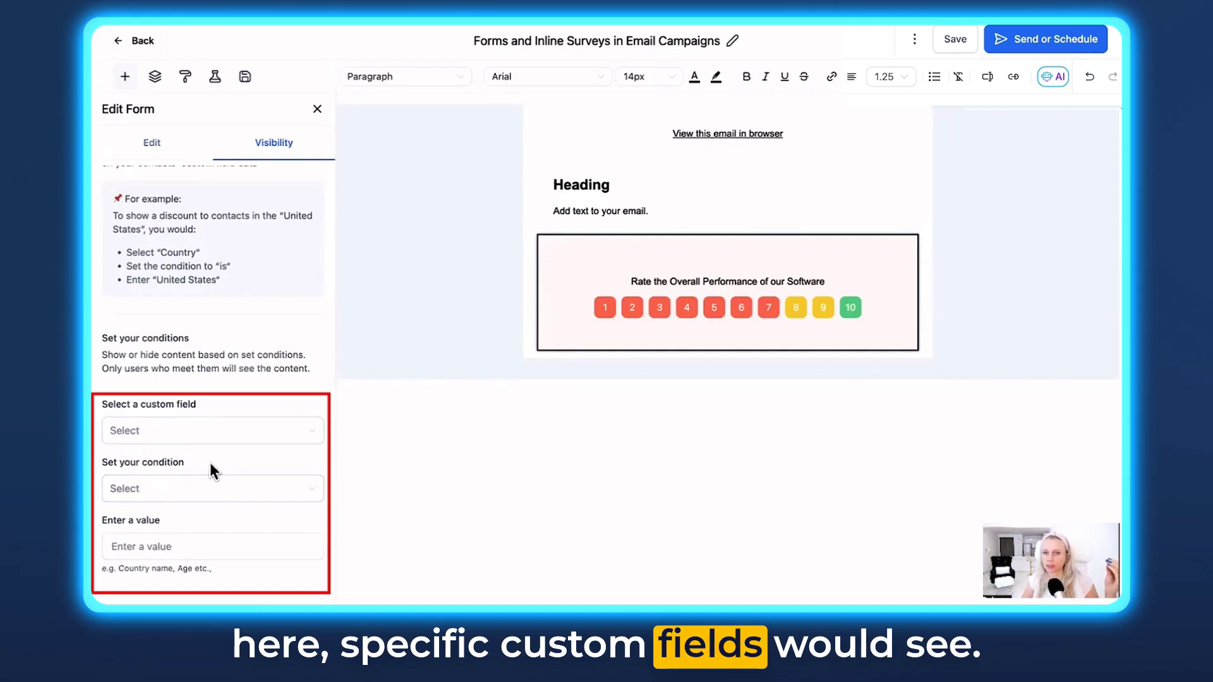
left_click(193, 436)
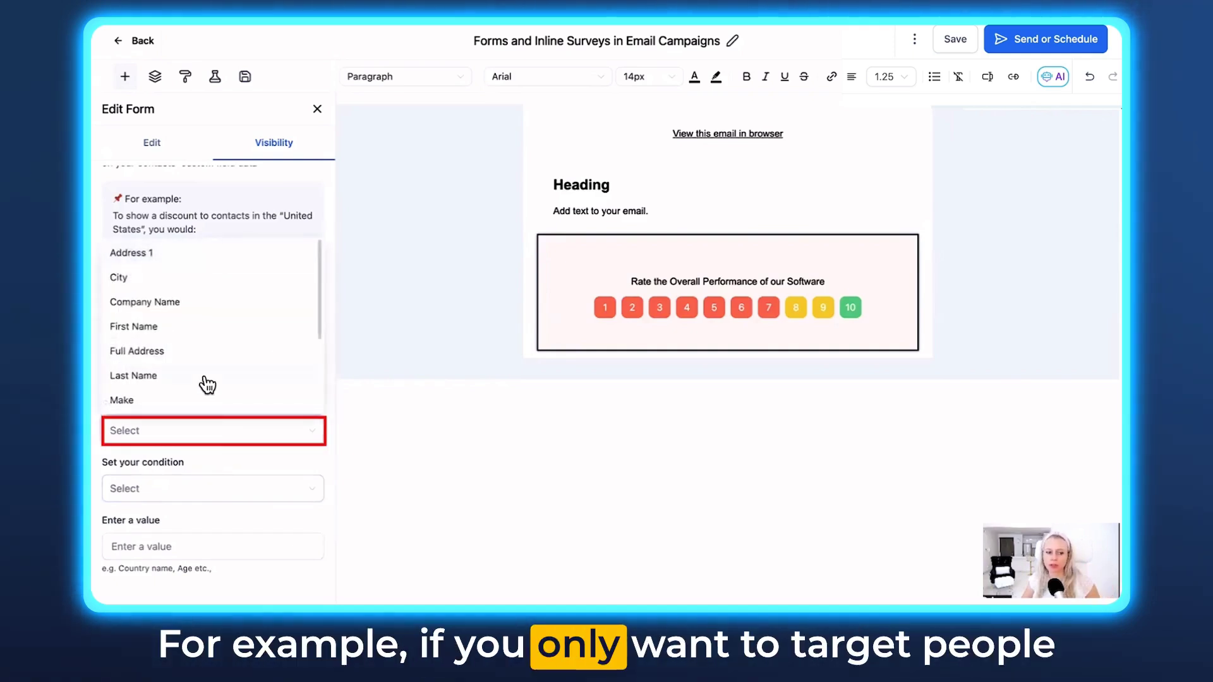
left_click(180, 281)
left_click(154, 491)
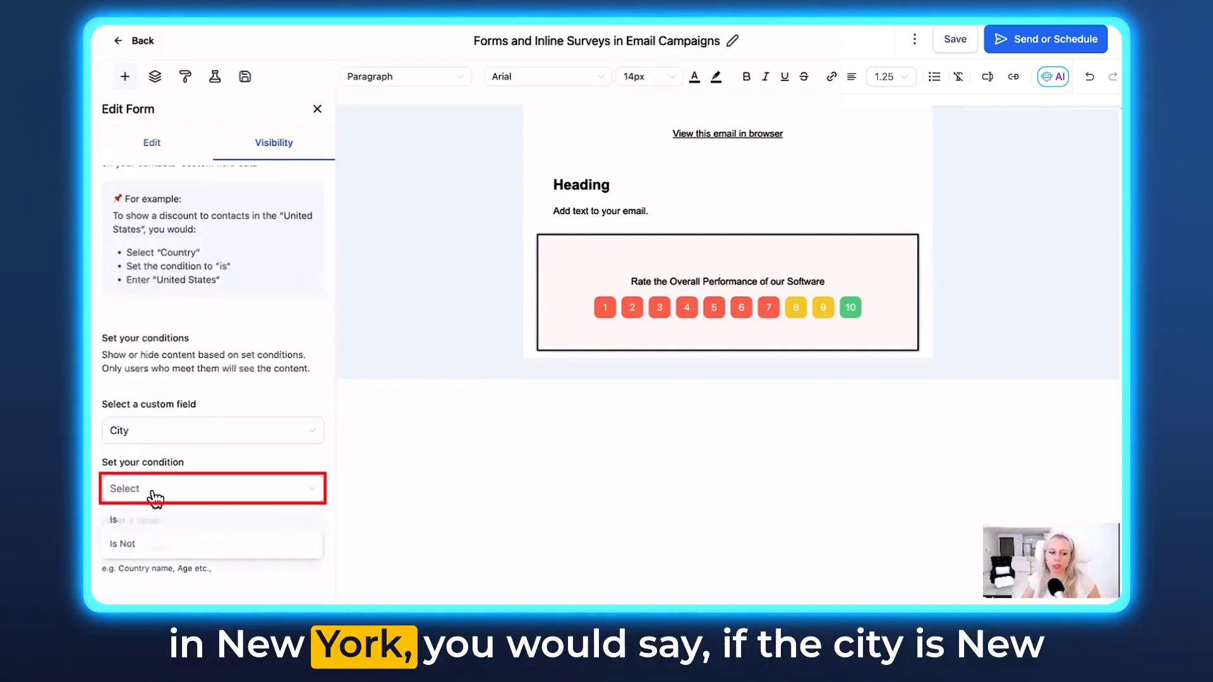
left_click(126, 520)
left_click(143, 554)
type("New York")
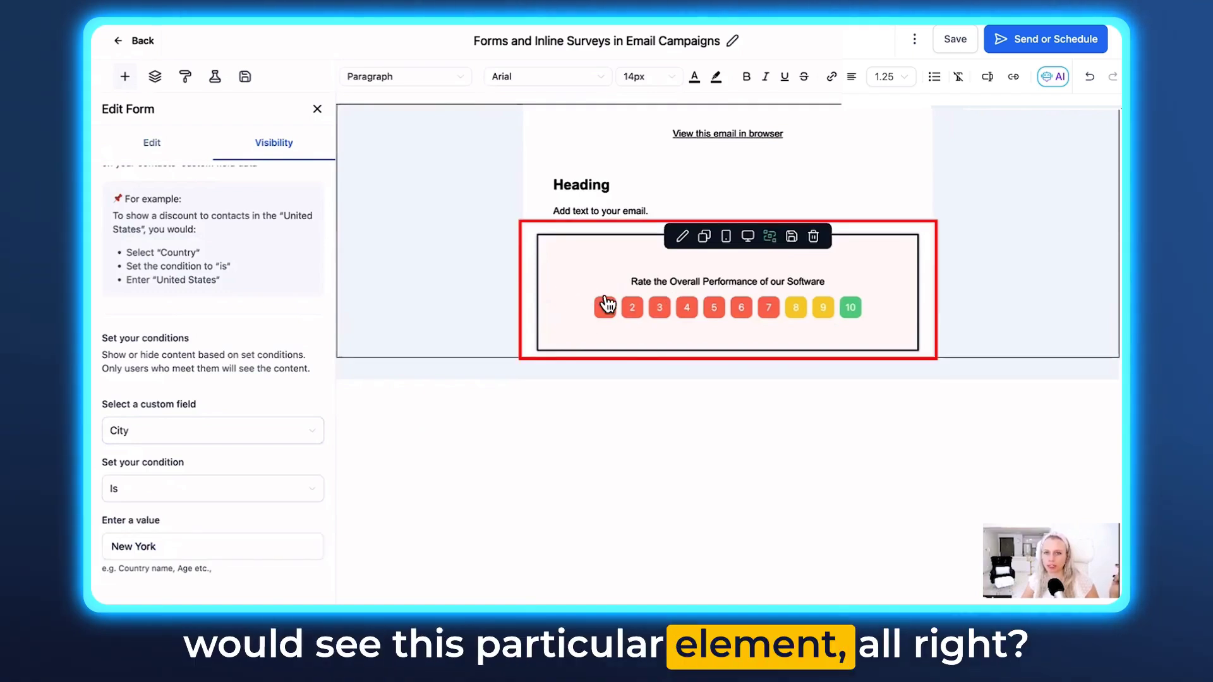
left_click(153, 144)
left_click(317, 109)
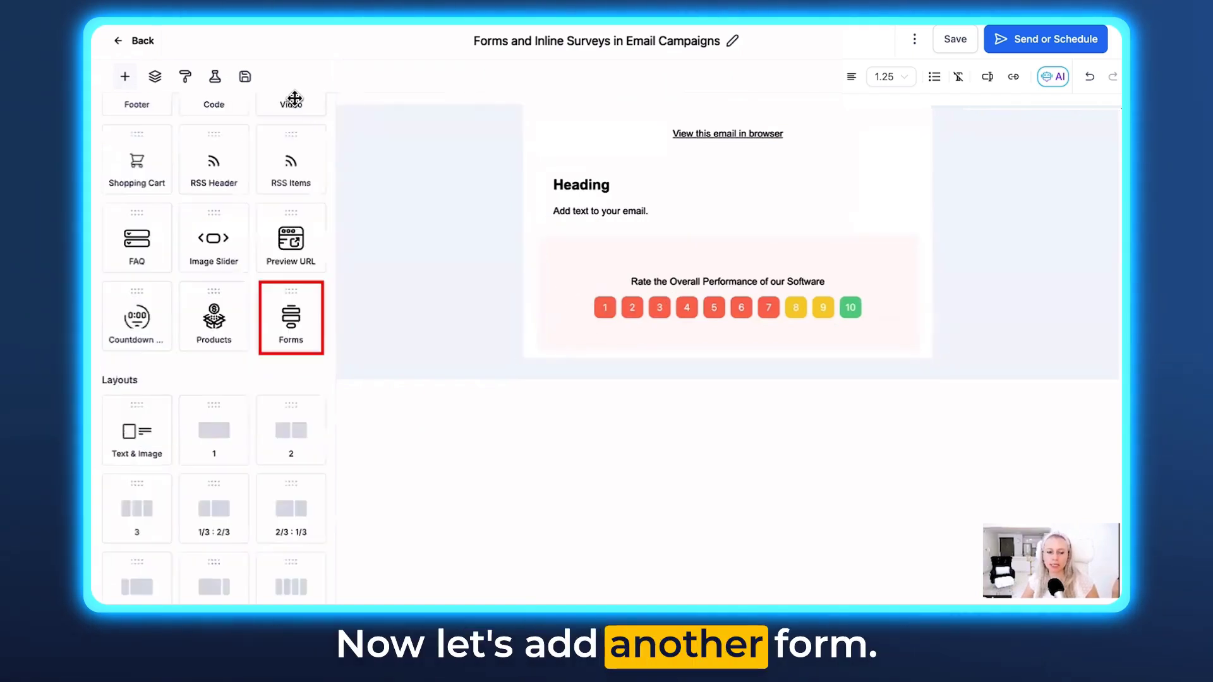
- Add a second Forms element below the scoring survey and set its form type to Like/Dislike
left_click_drag(291, 316, 727, 357)
left_click(153, 325)
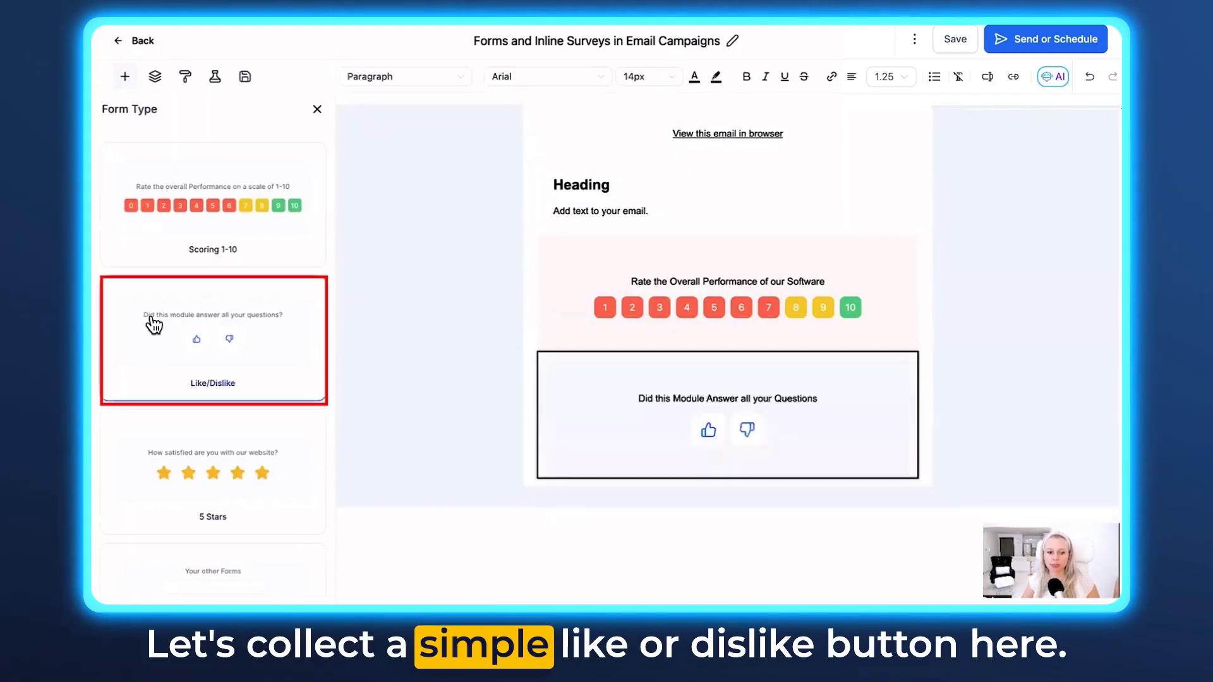
mouse_move(601, 455)
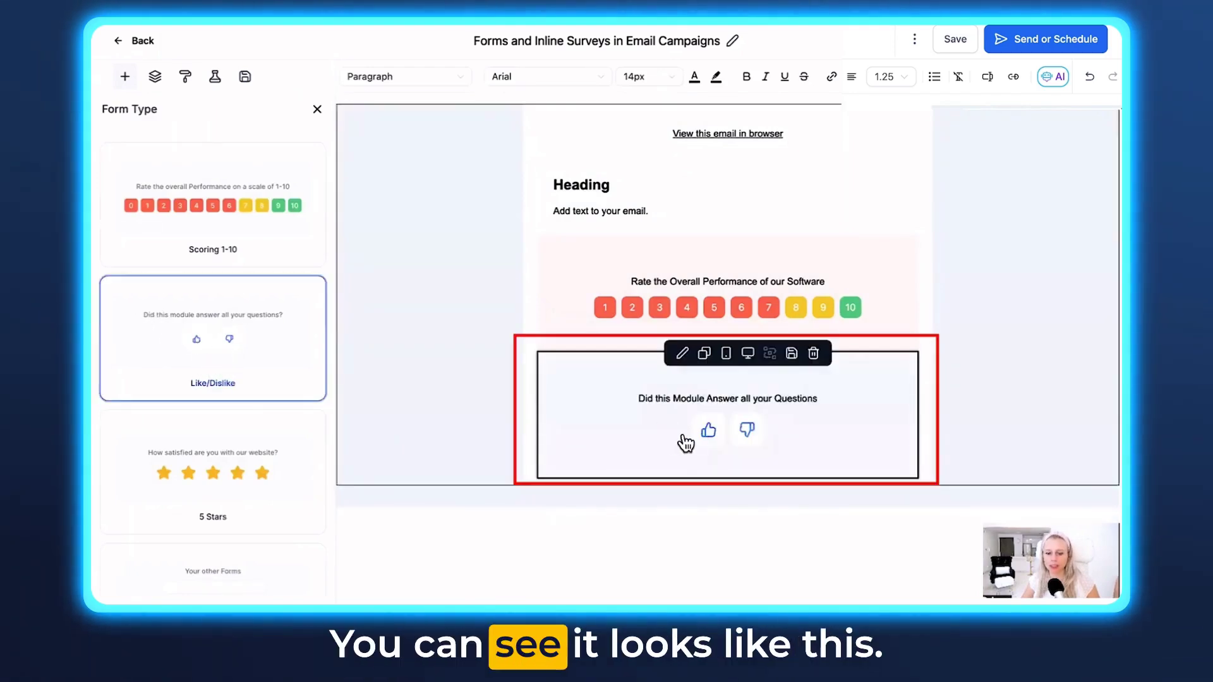
- Set the like/dislike form's icon type to Solid Green
left_click(317, 109)
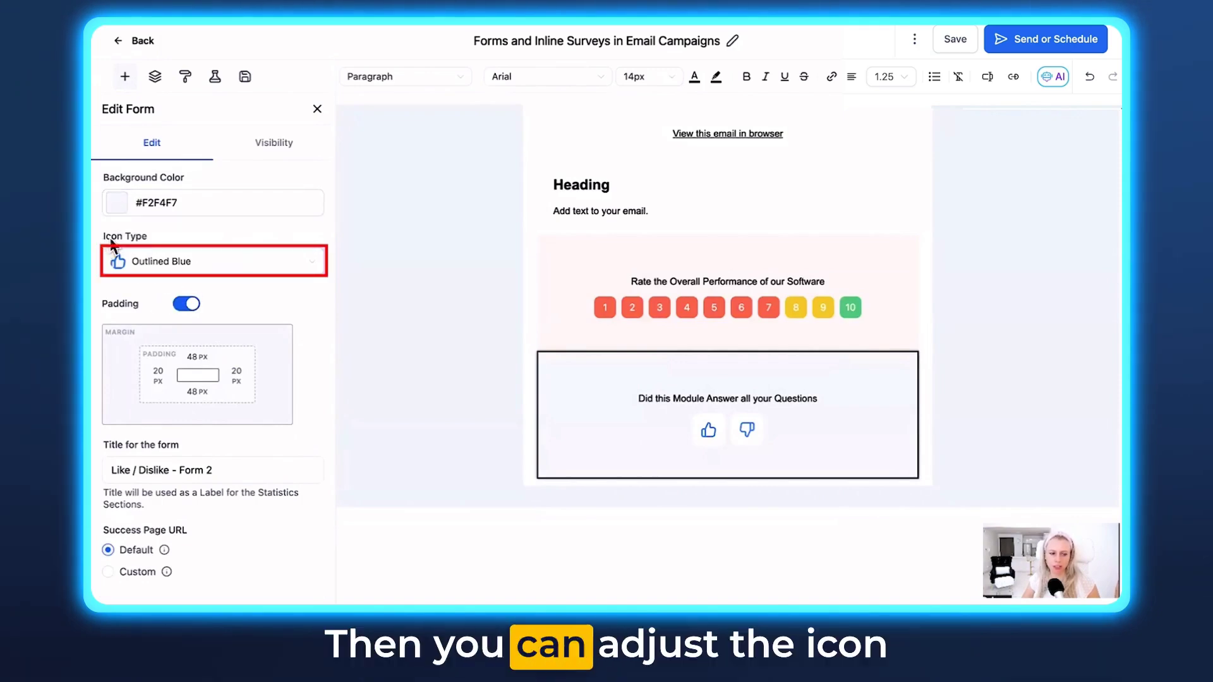
left_click(154, 260)
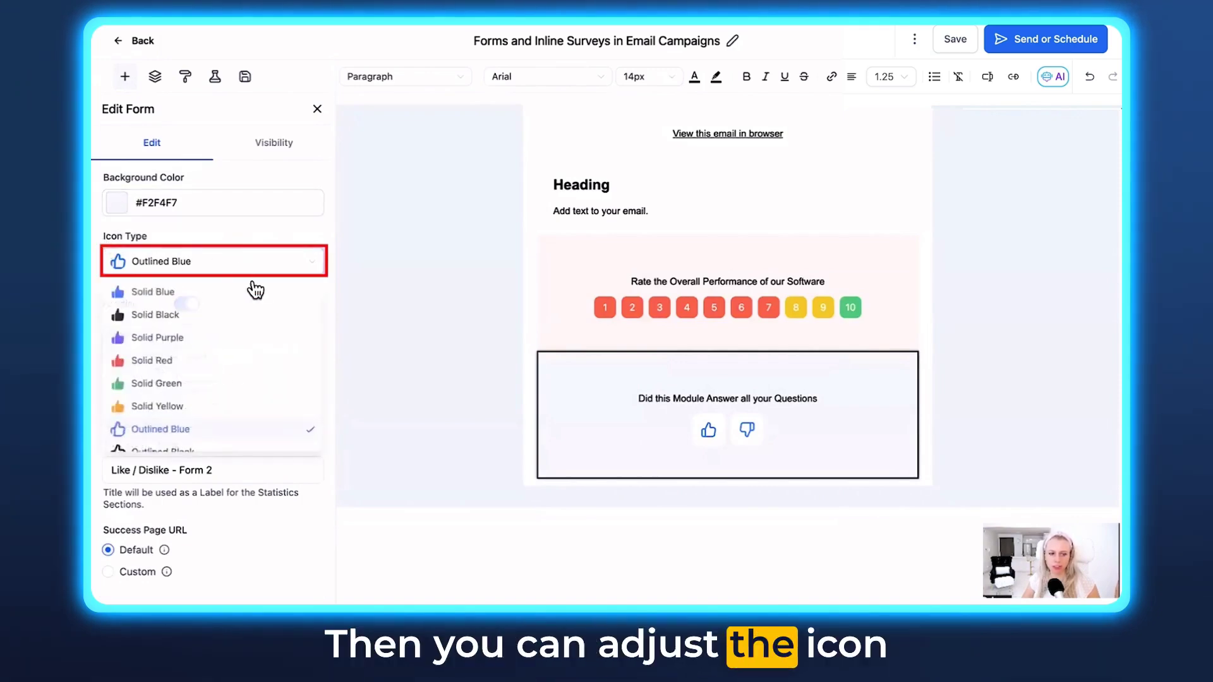
left_click(189, 389)
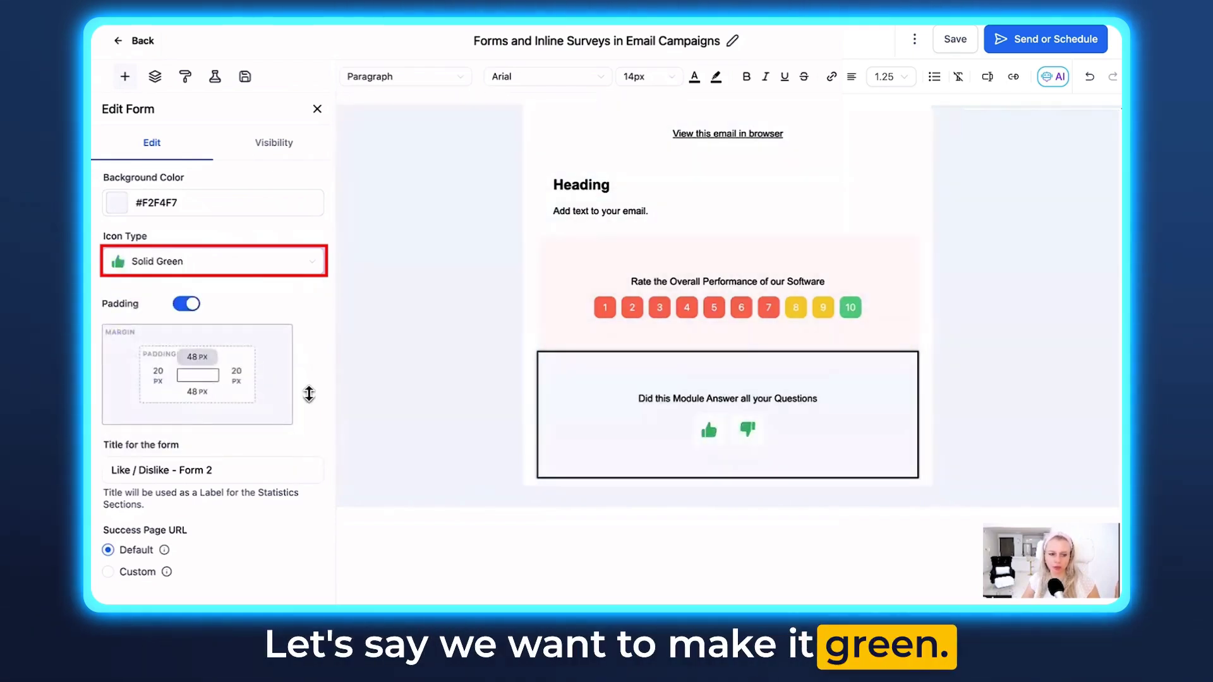
- Turn the like/dislike form's padding off and back on
scroll(306, 393, "down", 2)
left_click(186, 255)
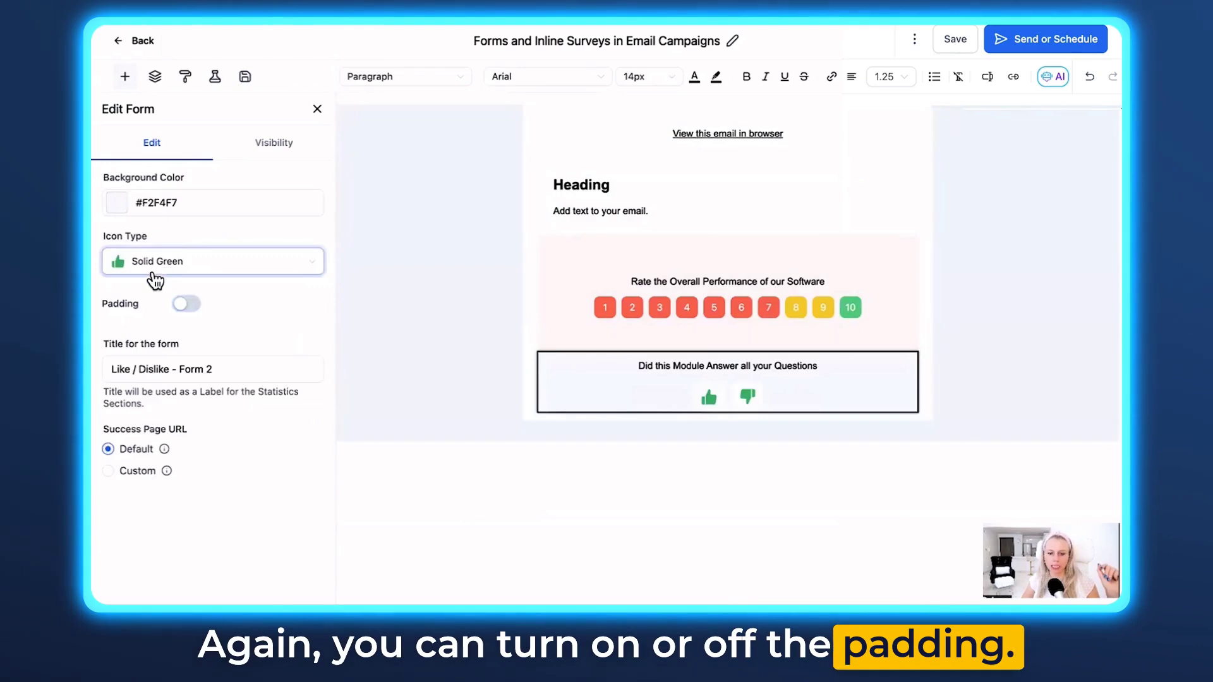
left_click(190, 304)
- Give the like/dislike form a custom success page URL of google.com and close its settings
scroll(240, 380, "down", 1)
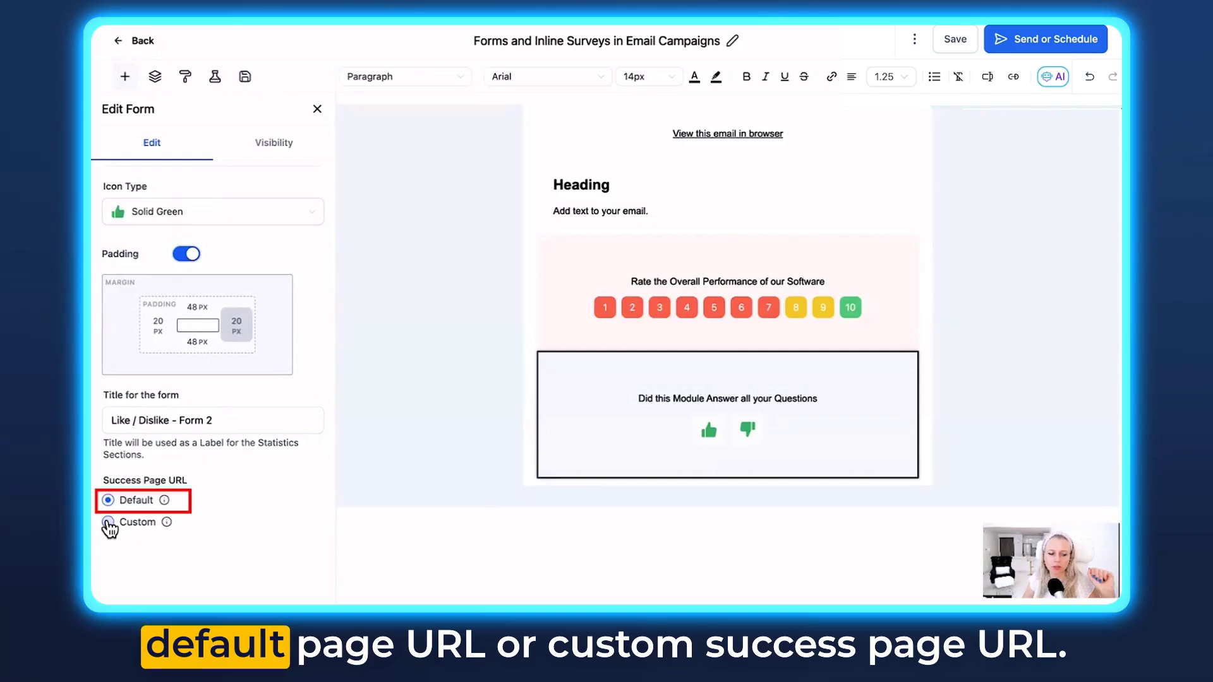
left_click(108, 523)
scroll(222, 546, "down", 1)
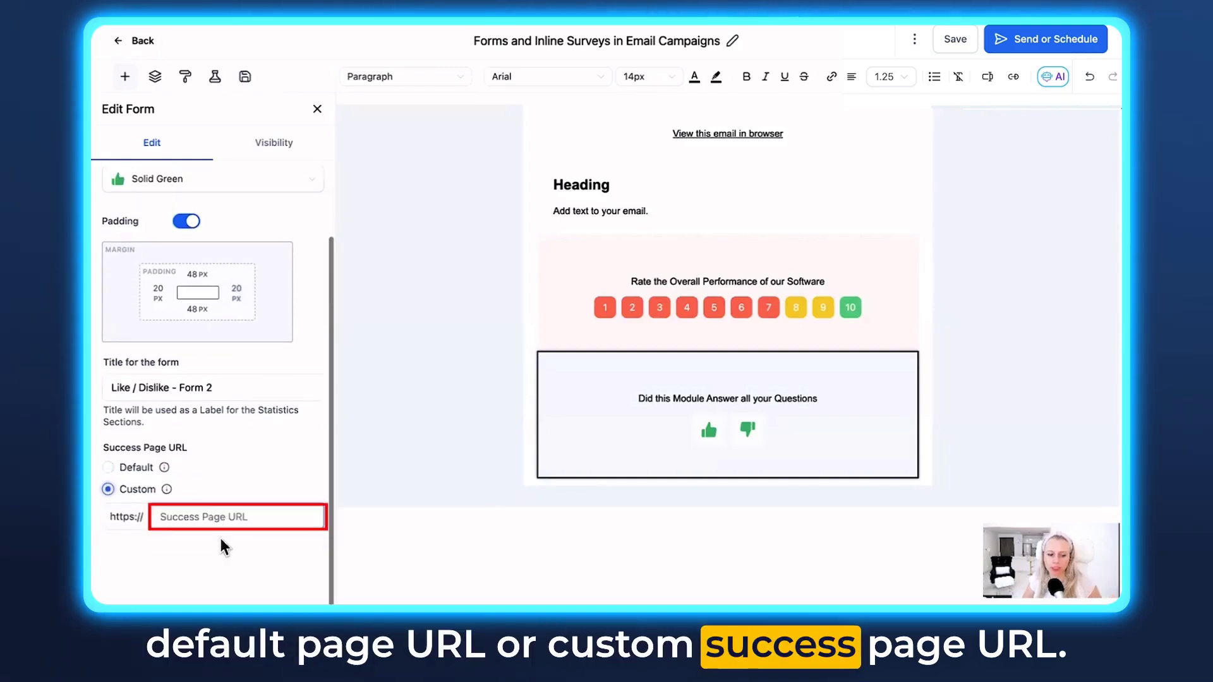
left_click(209, 512)
type("google.com")
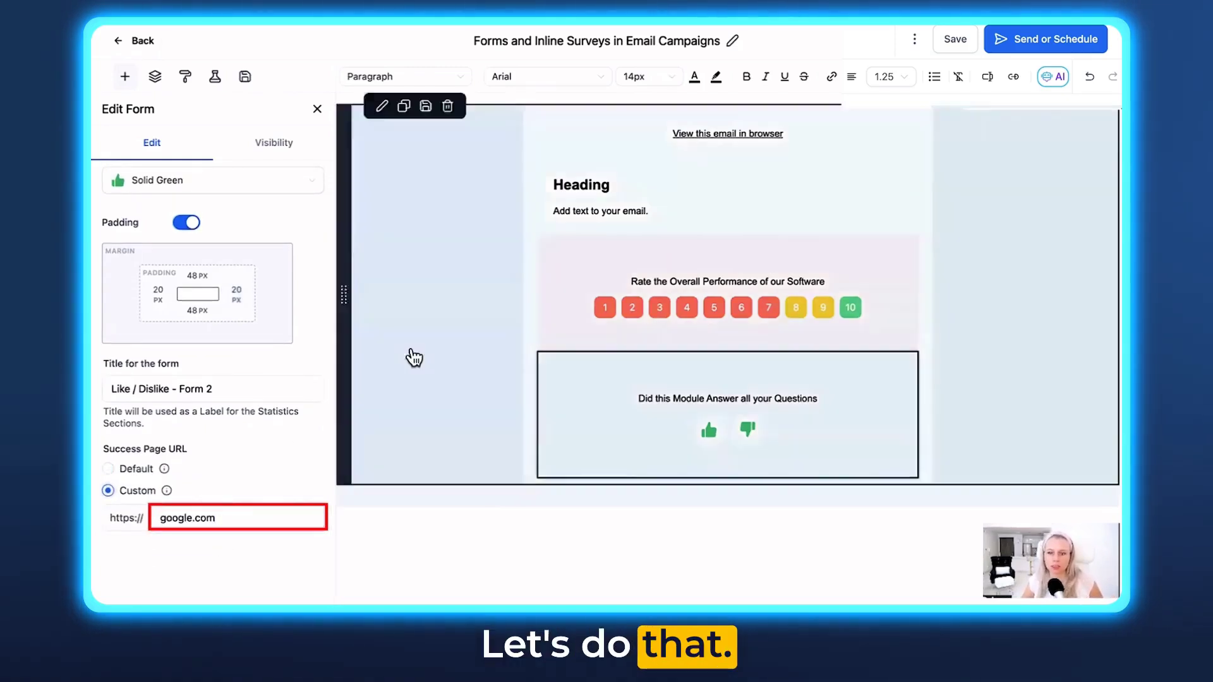
scroll(252, 170, "up", 3)
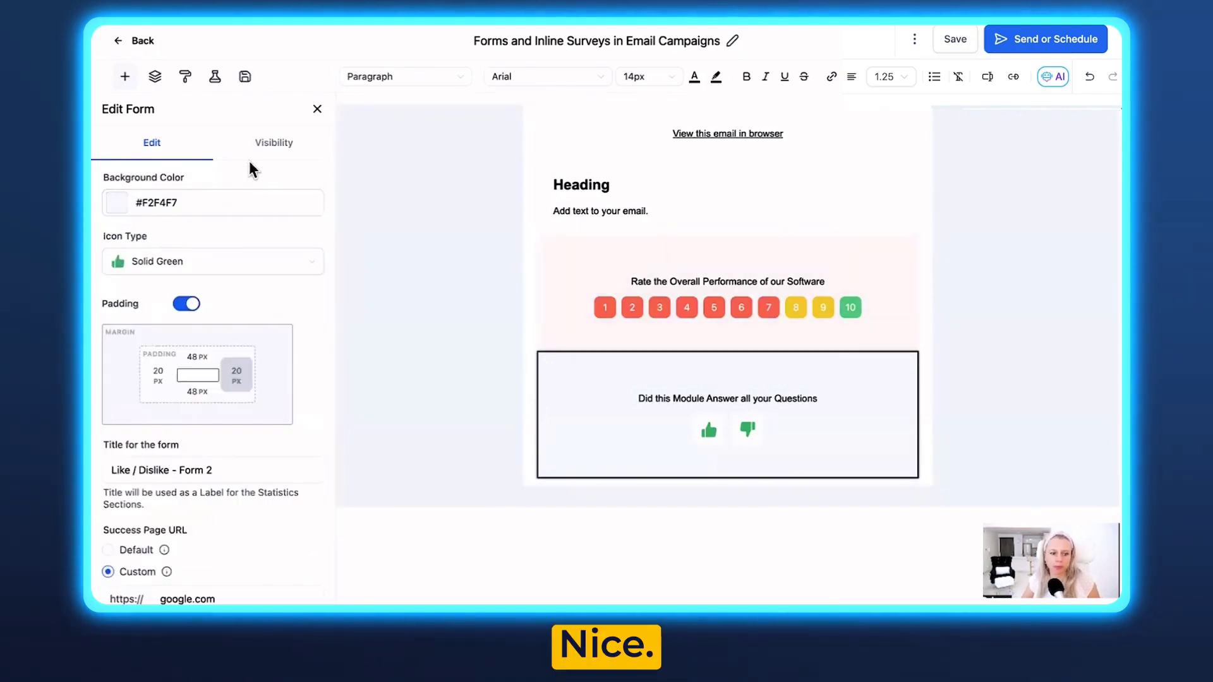
left_click(316, 113)
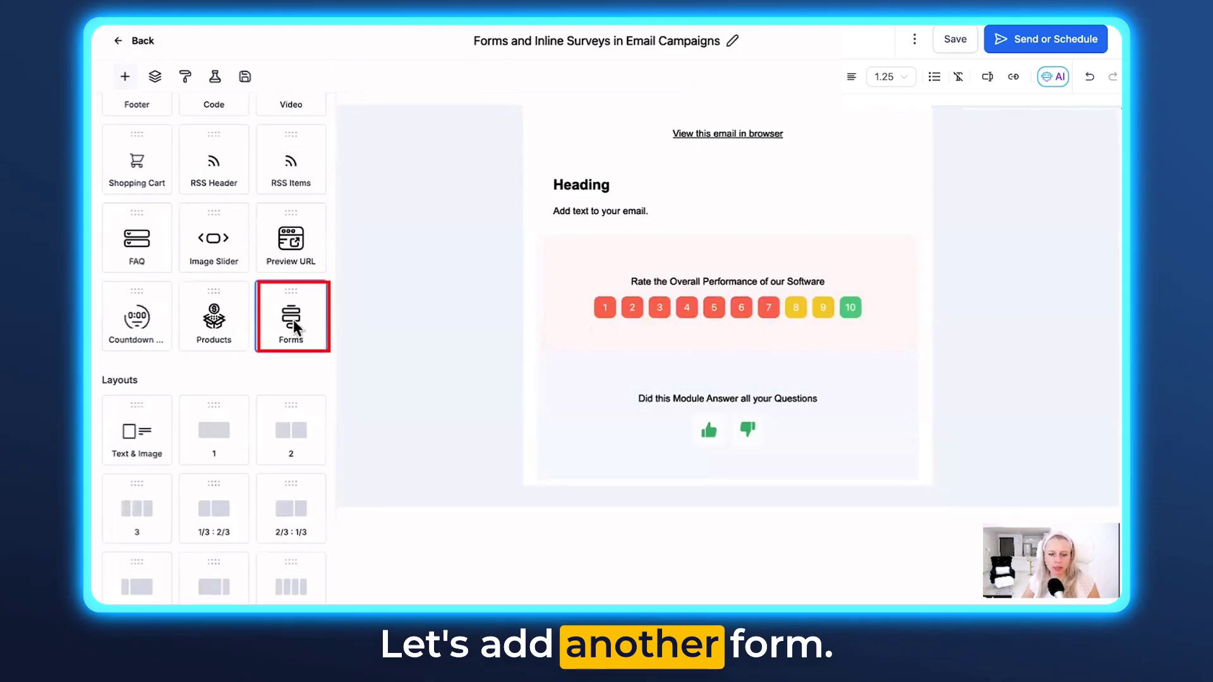
- Add a third Forms element to the email and move it above the 1-10 scoring survey
left_click(306, 327)
scroll(221, 293, "down", 2)
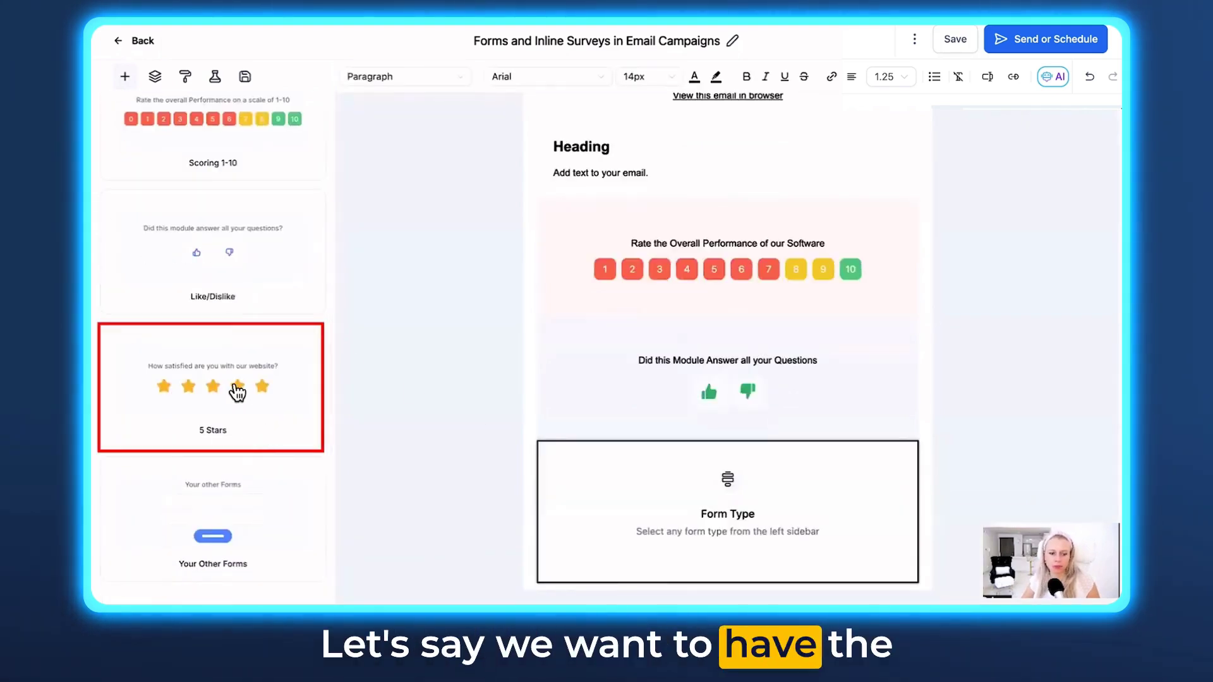
left_click_drag(249, 374, 699, 253)
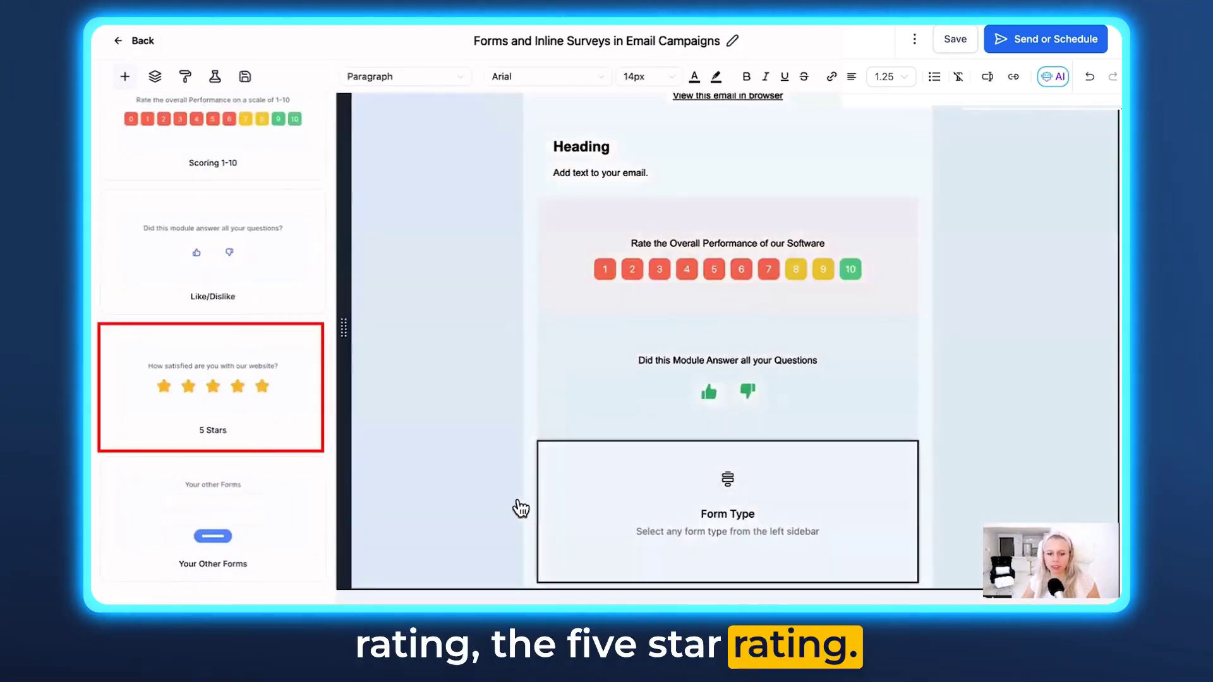
left_click_drag(540, 508, 537, 273)
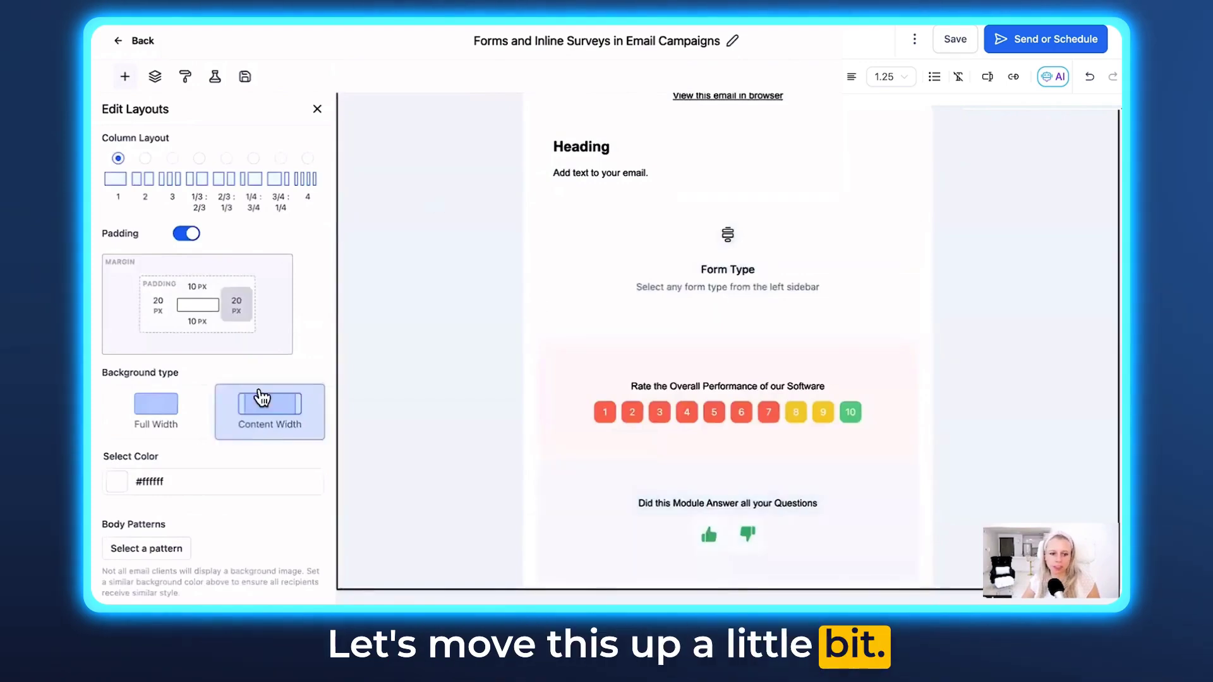
- Set the new form's type to 5 Stars and its icon type to Solid Green
left_click_drag(234, 470, 573, 331)
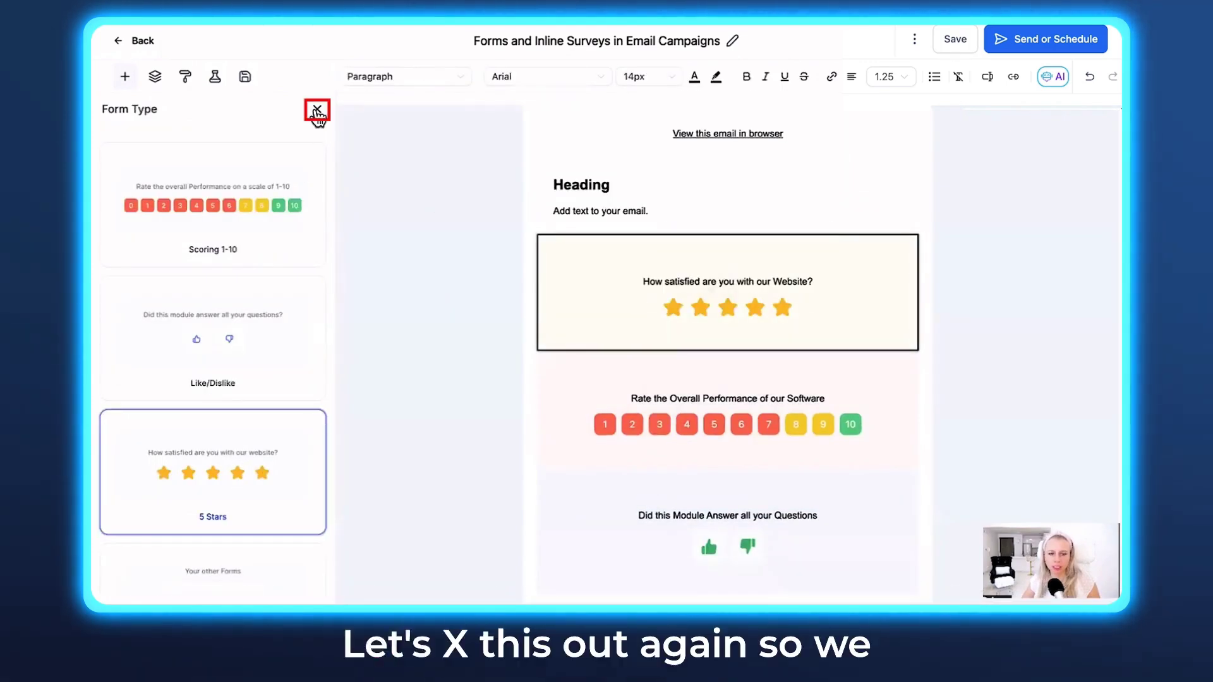
left_click(317, 112)
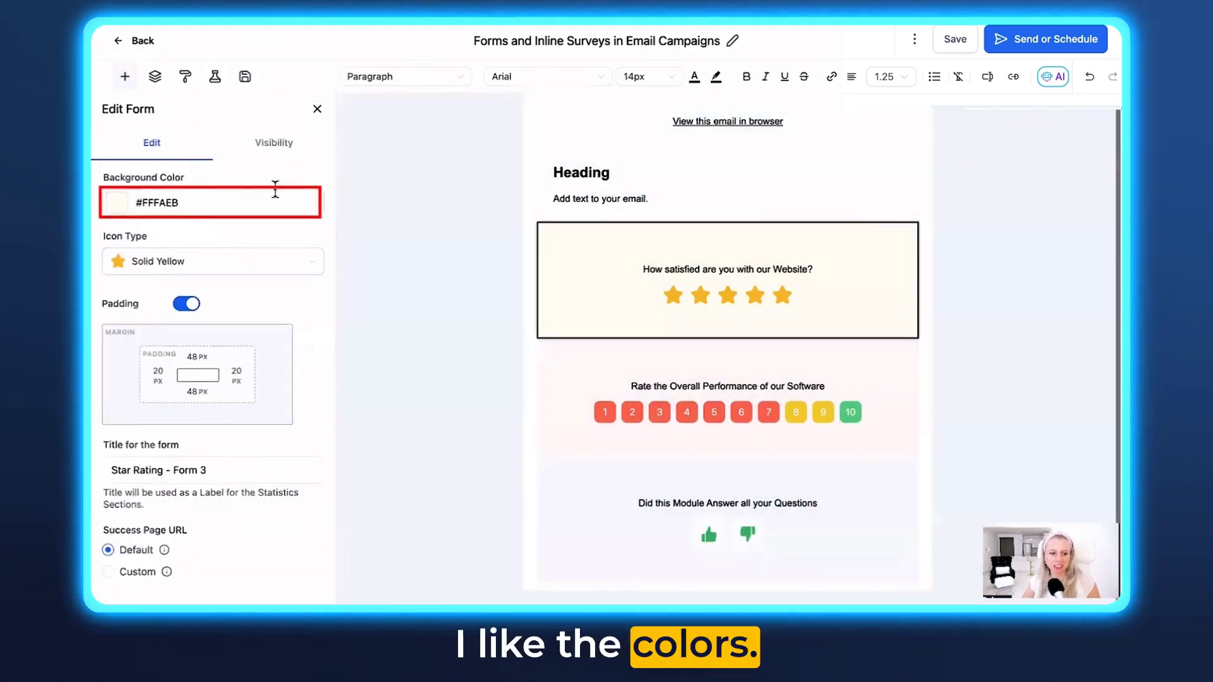
left_click(249, 199)
left_click(261, 263)
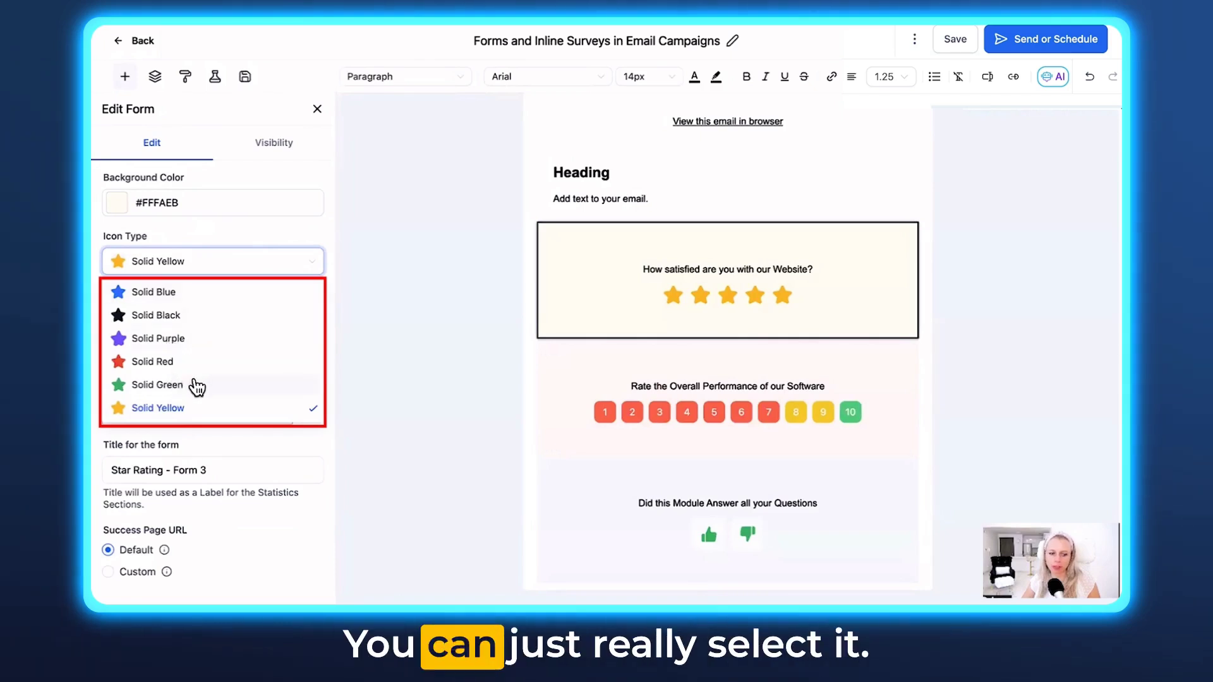
left_click(163, 387)
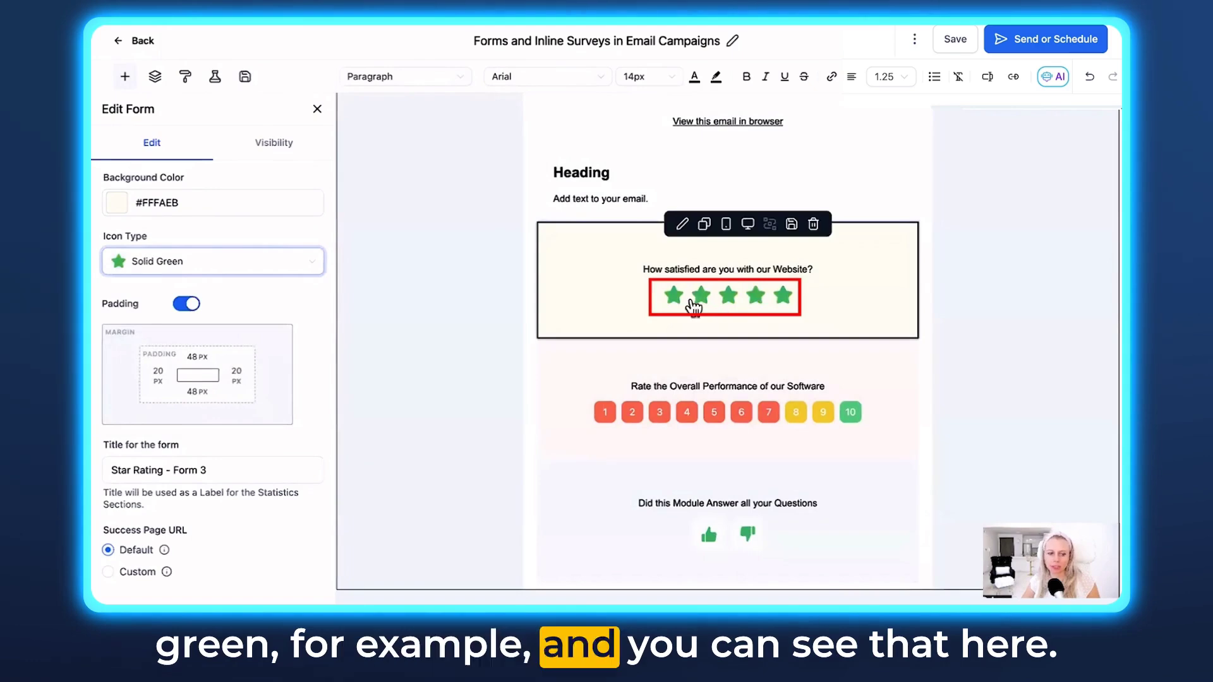
- Turn the five-star rating form's padding off and back on
scroll(253, 354, "down", 1)
left_click(186, 253)
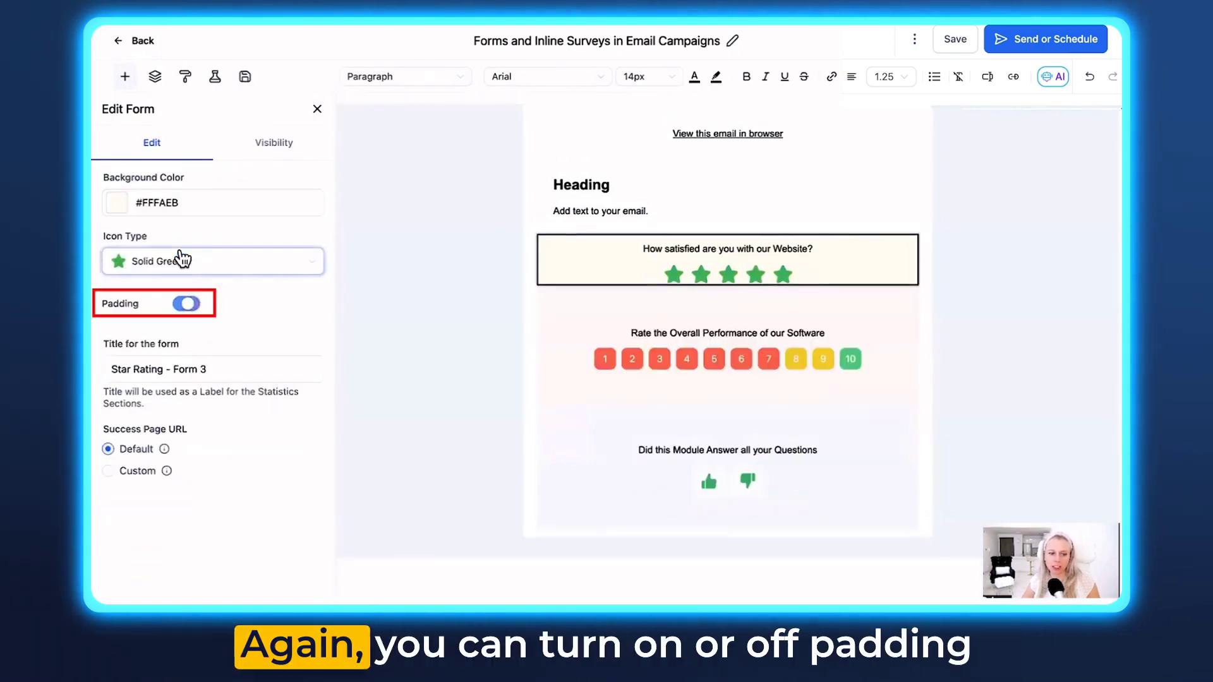
left_click(187, 304)
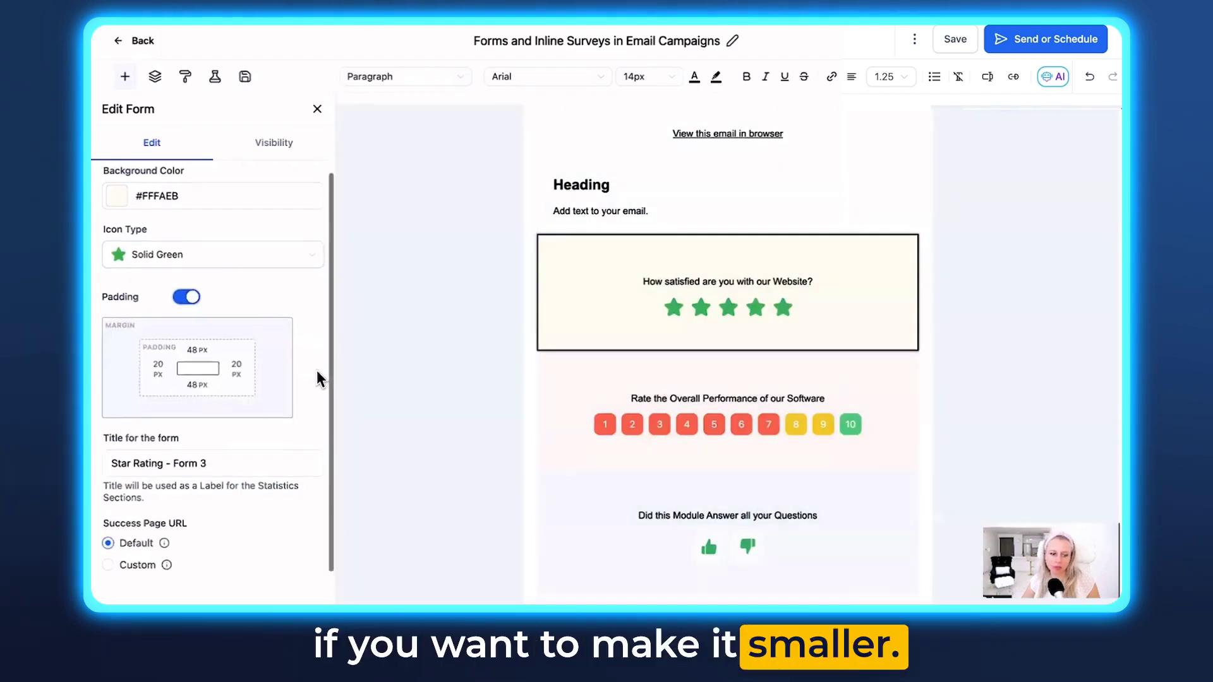
- Set the five-star rating form's bottom and top padding to 20 px
scroll(215, 363, "down", 1)
left_click(215, 363)
left_click(336, 411)
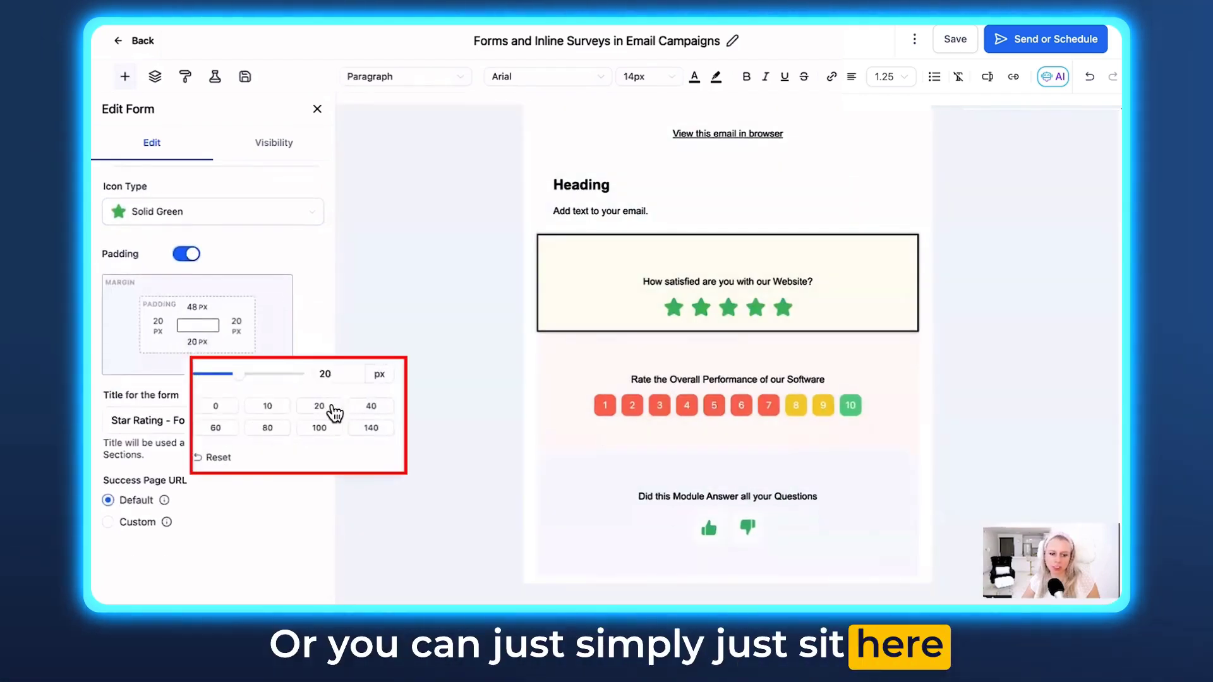
left_click(183, 320)
left_click(307, 378)
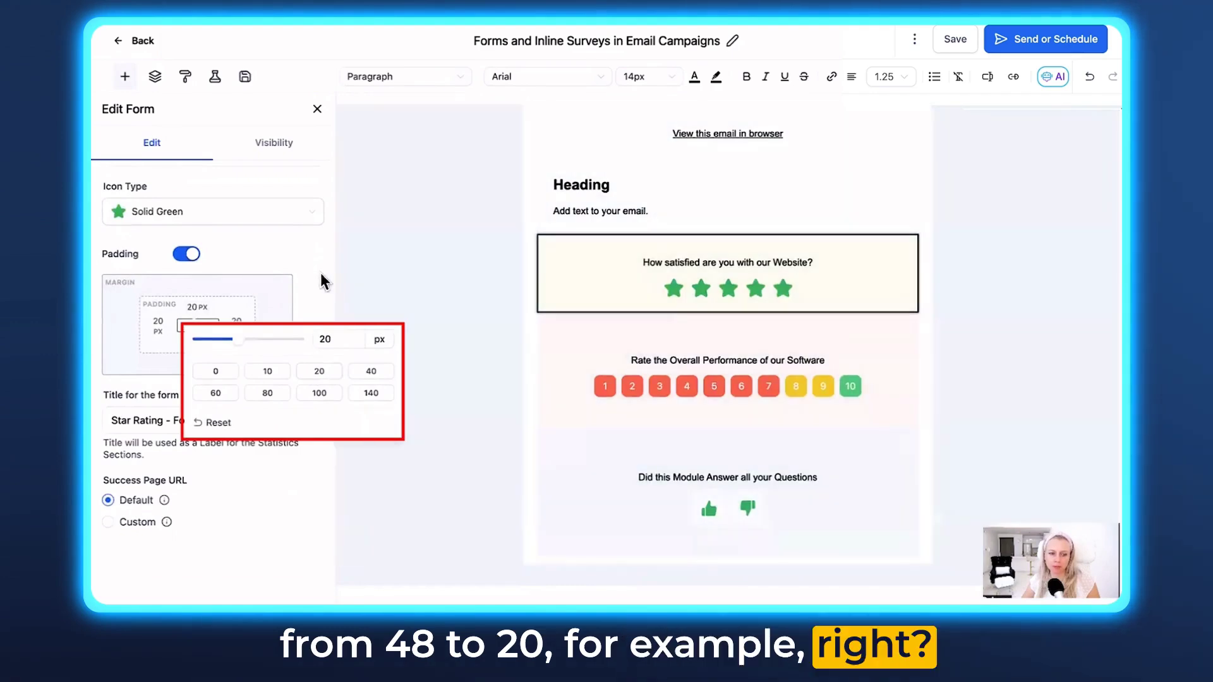
left_click(228, 418)
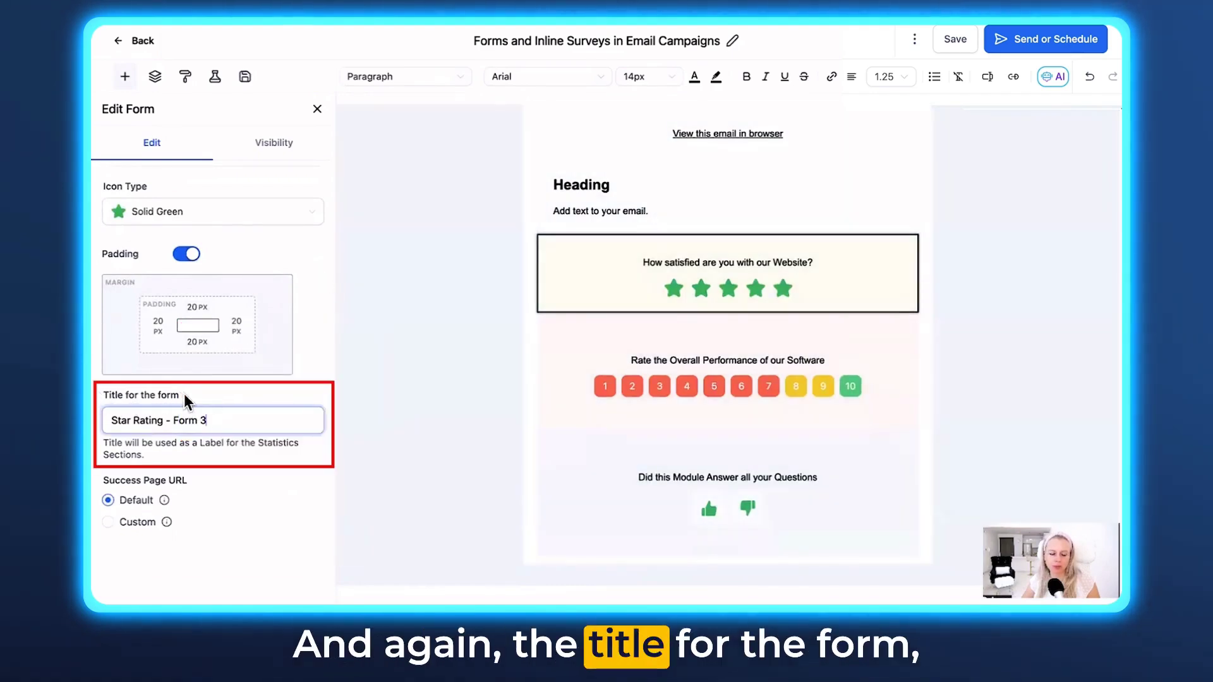
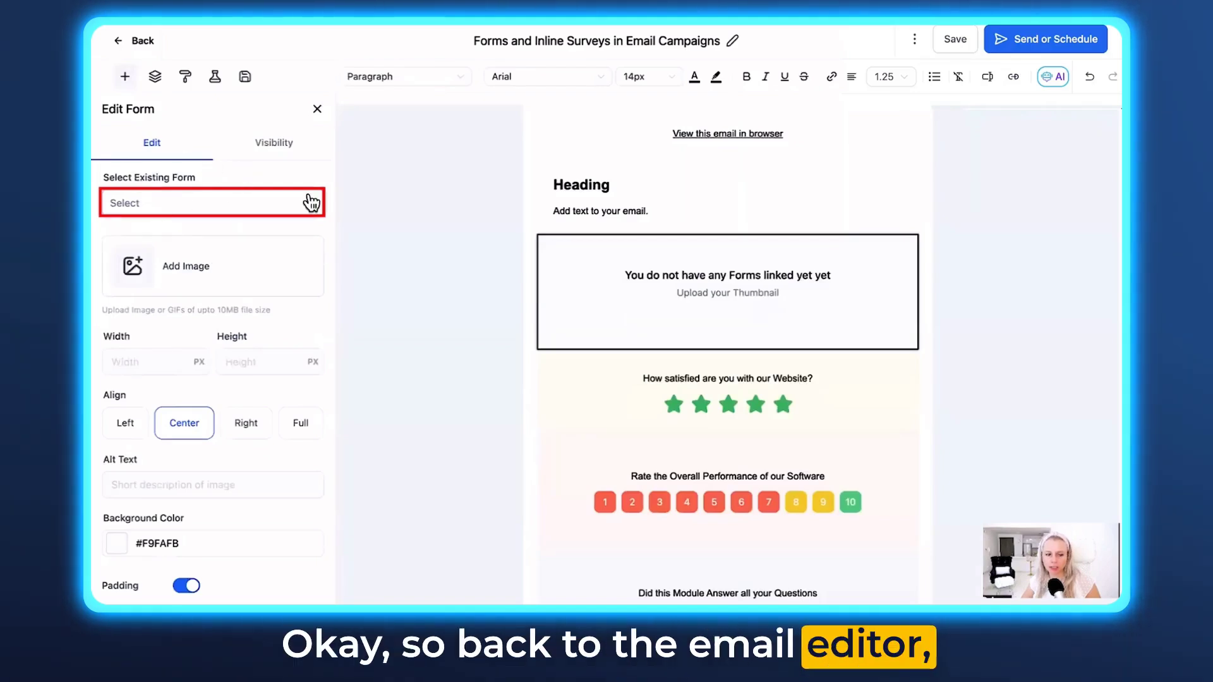
- Link the new form element above the star rating to the existing form Claim Your Free Dessert
left_click(313, 205)
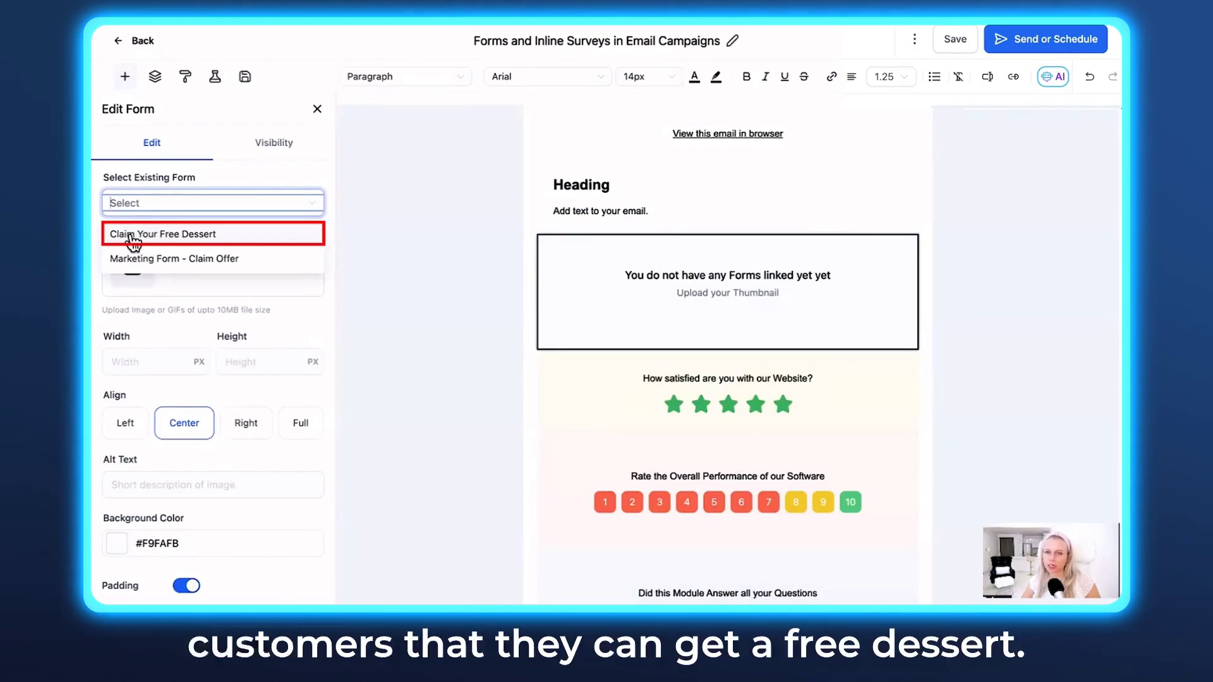
left_click(202, 235)
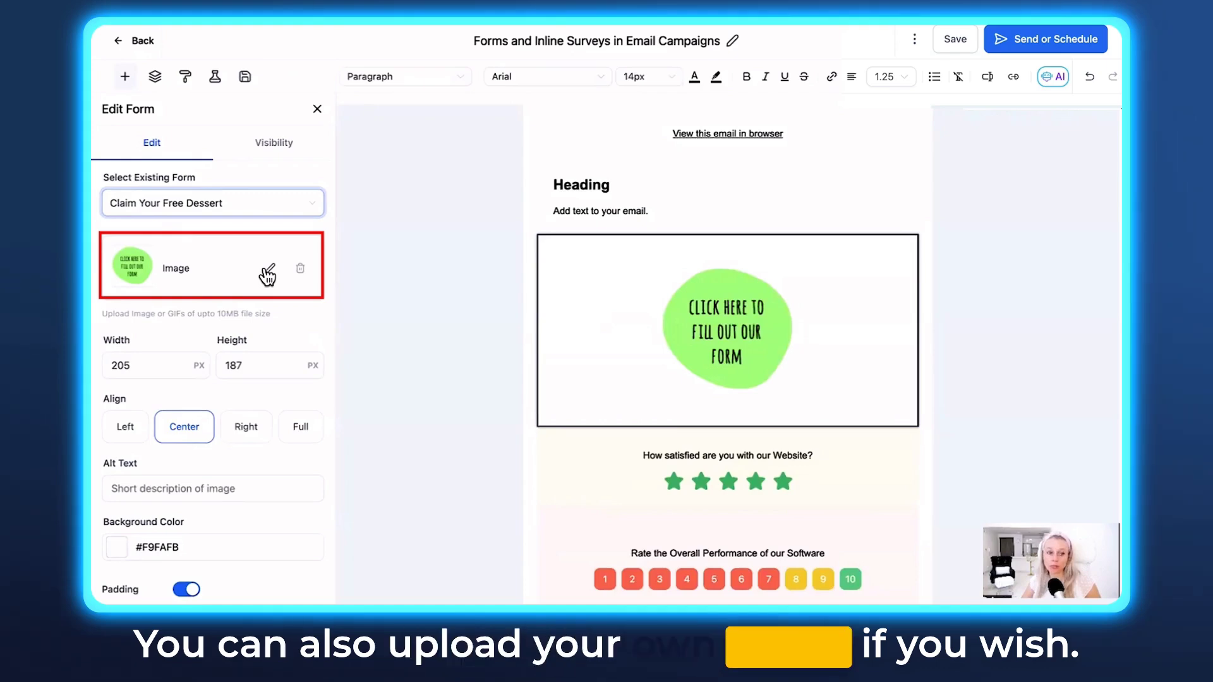
left_click(709, 354)
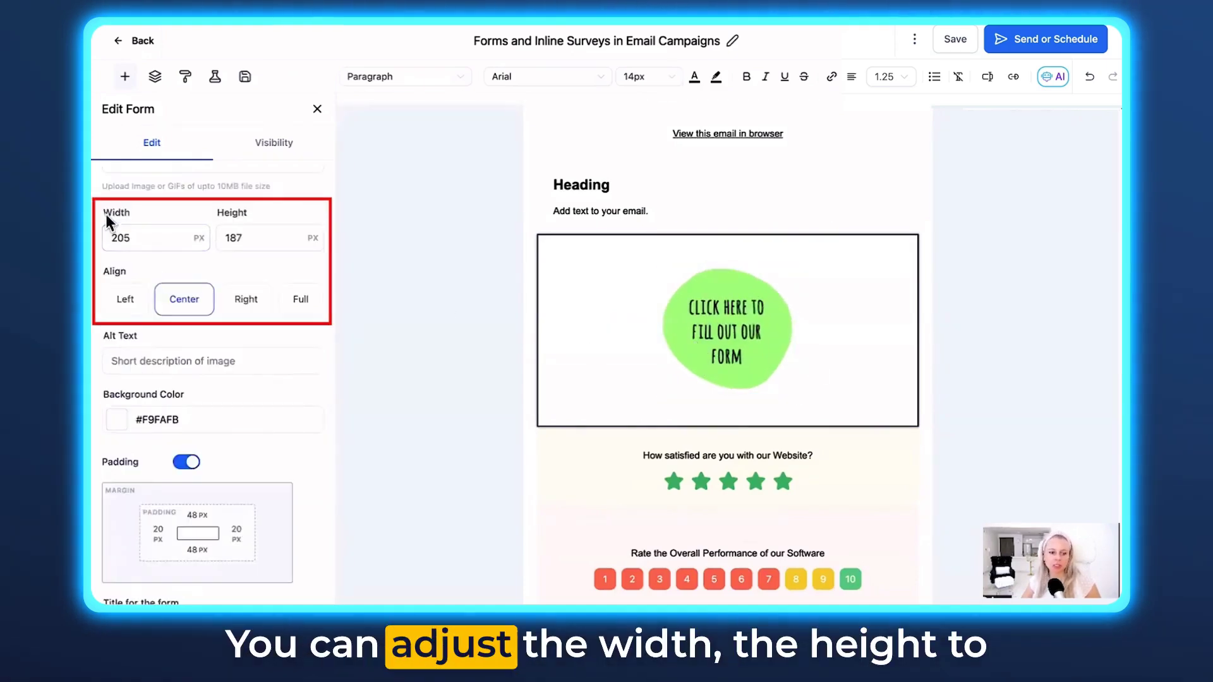
- Try the left, right and full alignments on the form's thumbnail image and return it to Center
left_click(124, 306)
left_click(196, 307)
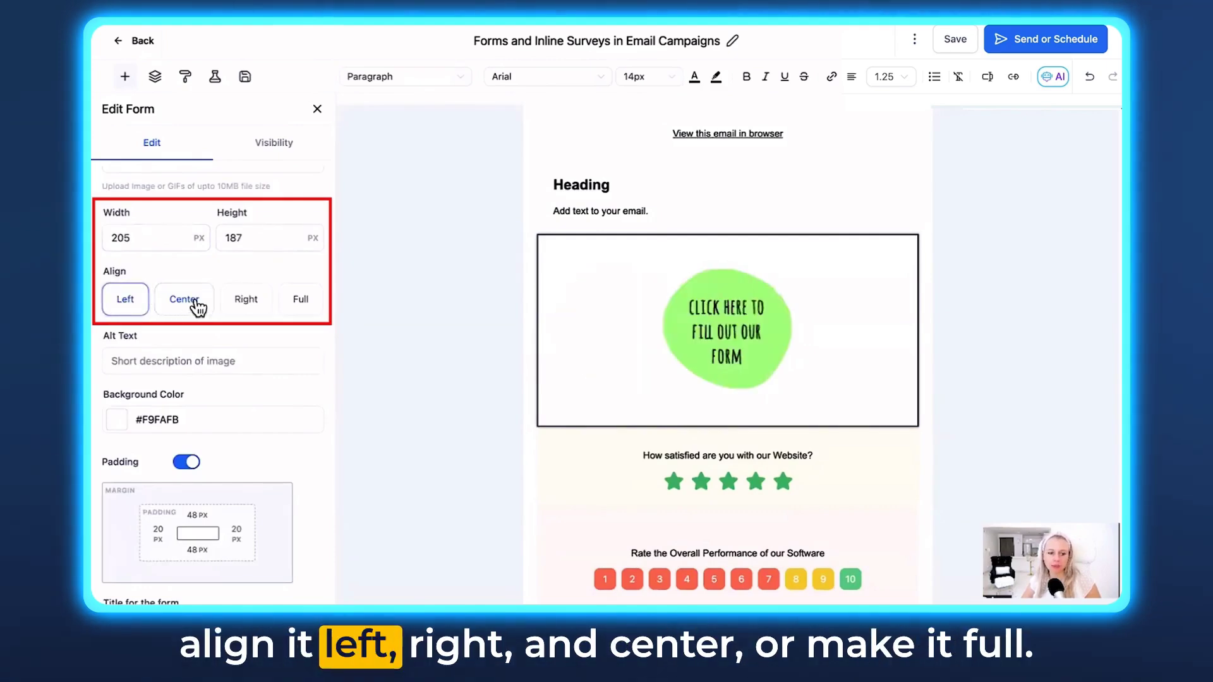
left_click(246, 304)
left_click(299, 304)
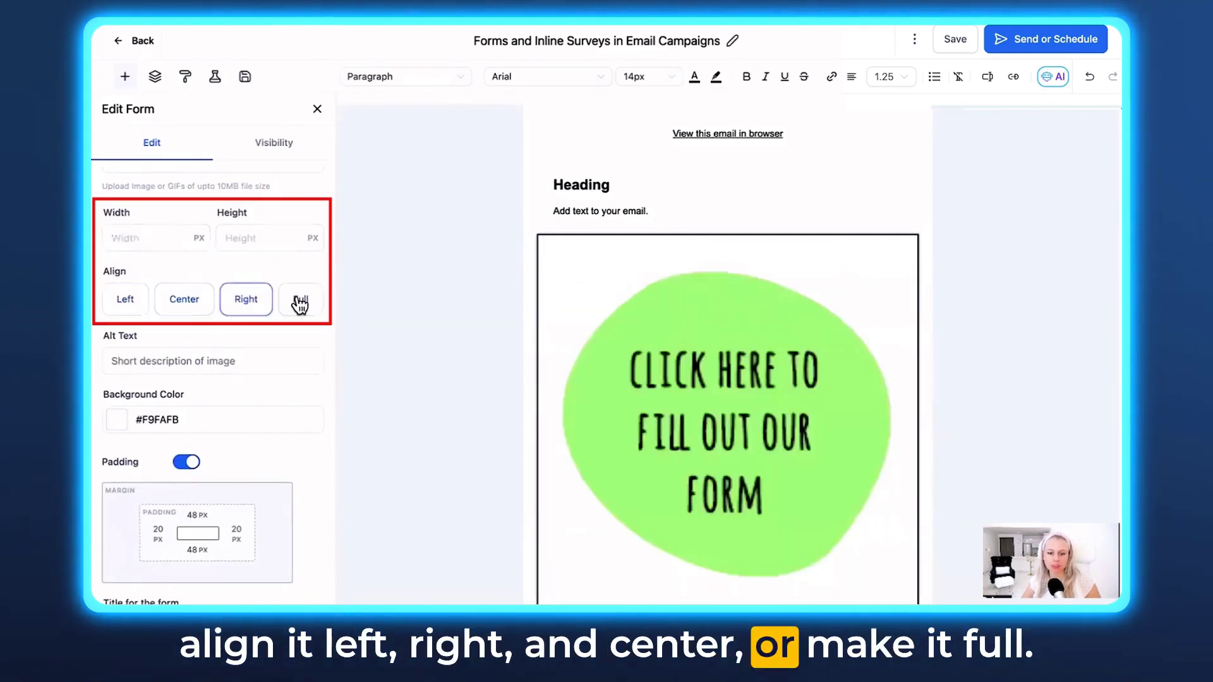
left_click(190, 305)
- Add the alt text "Let us know" to the form's thumbnail image
scroll(101, 250, "down", 2)
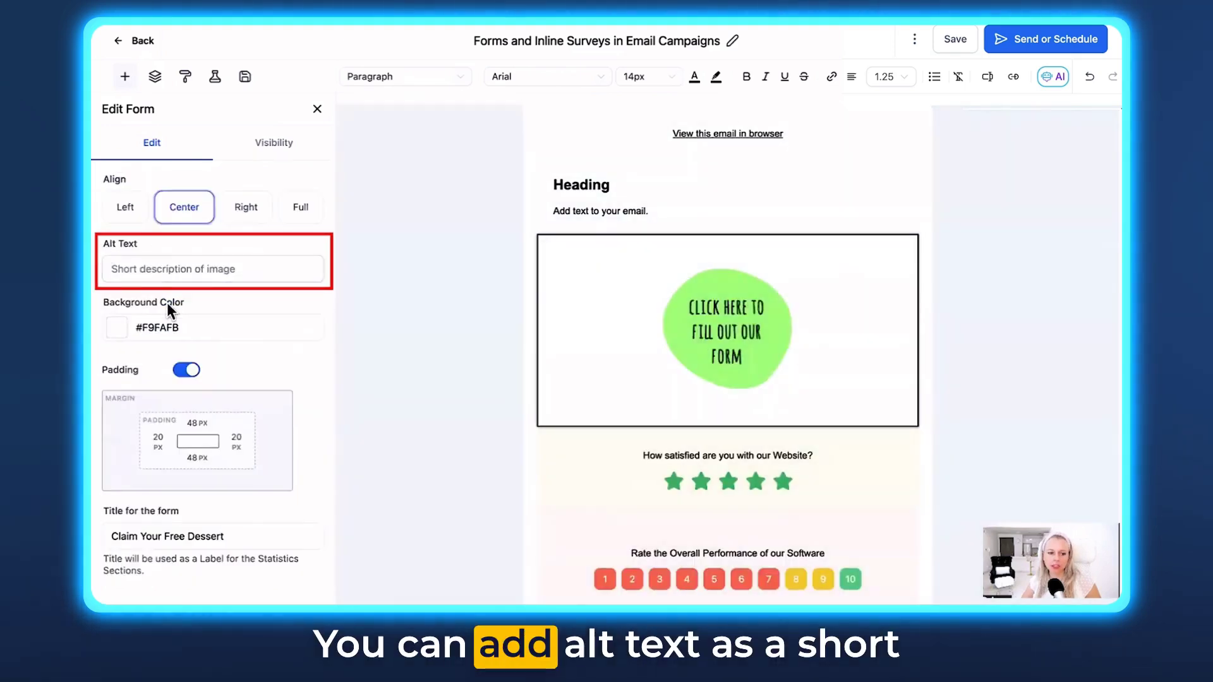
left_click(199, 267)
type("Let us know")
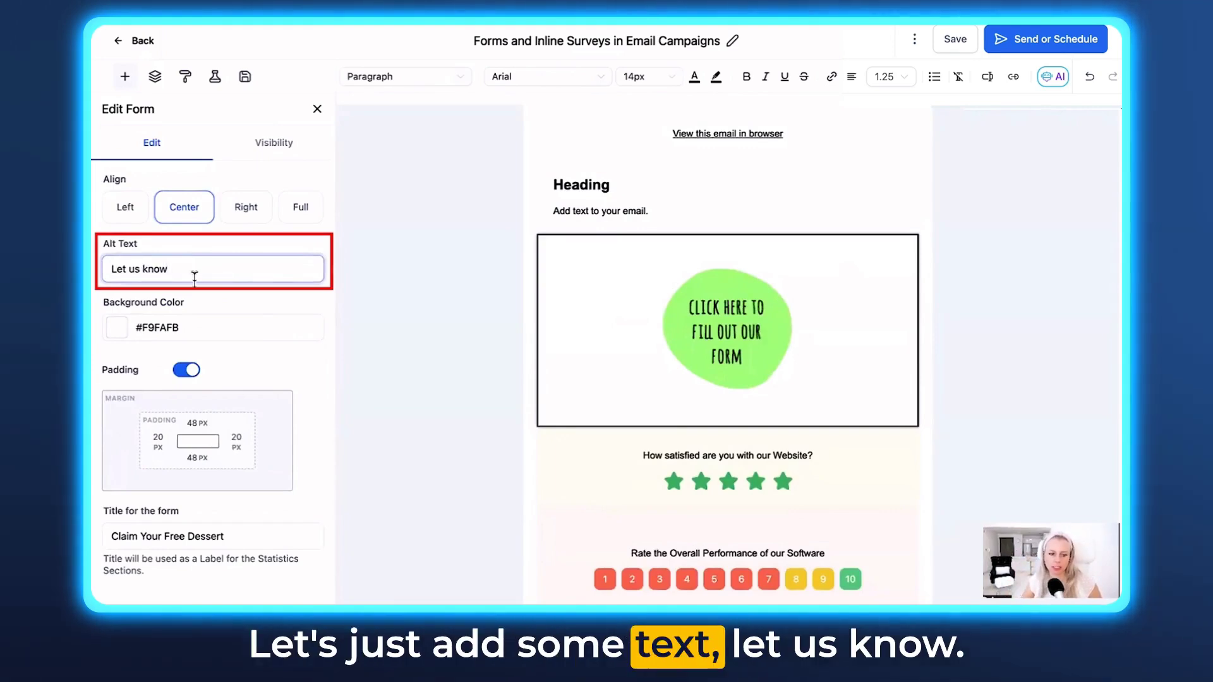
- Try a black background and the custom color picker on the dessert form, and set its background to white (#FFFFFF)
scroll(218, 302, "down", 1)
left_click(140, 294)
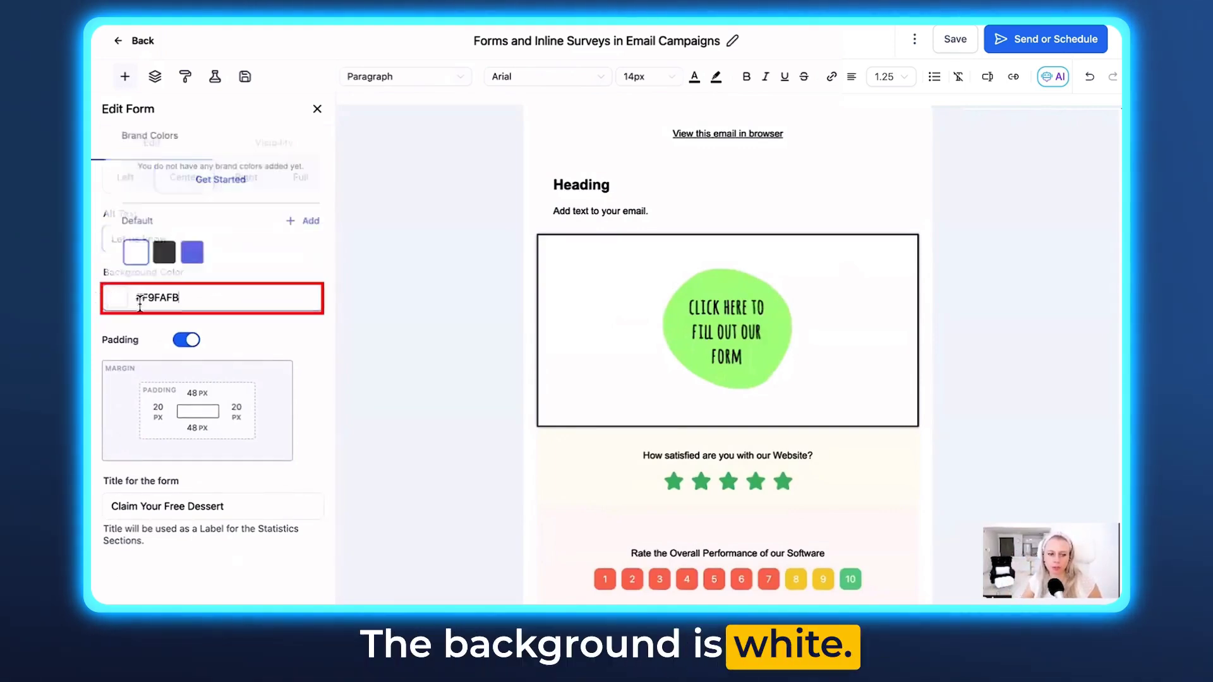
left_click(167, 255)
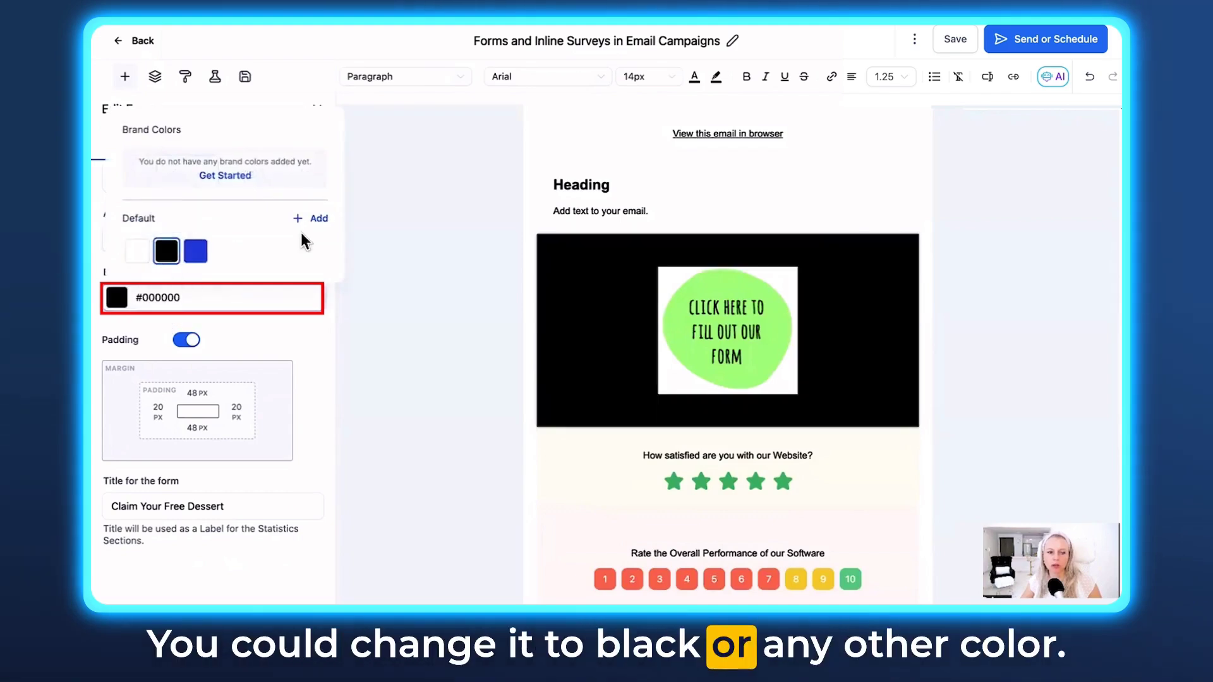
left_click(319, 219)
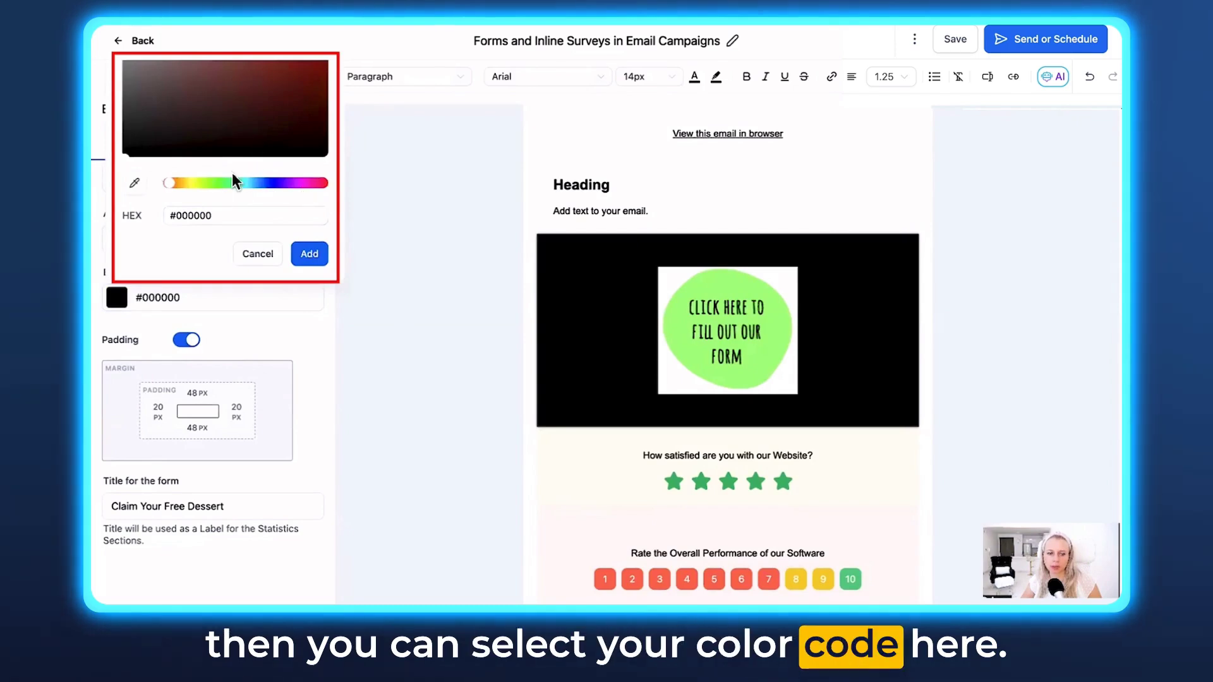
left_click(258, 253)
left_click(137, 251)
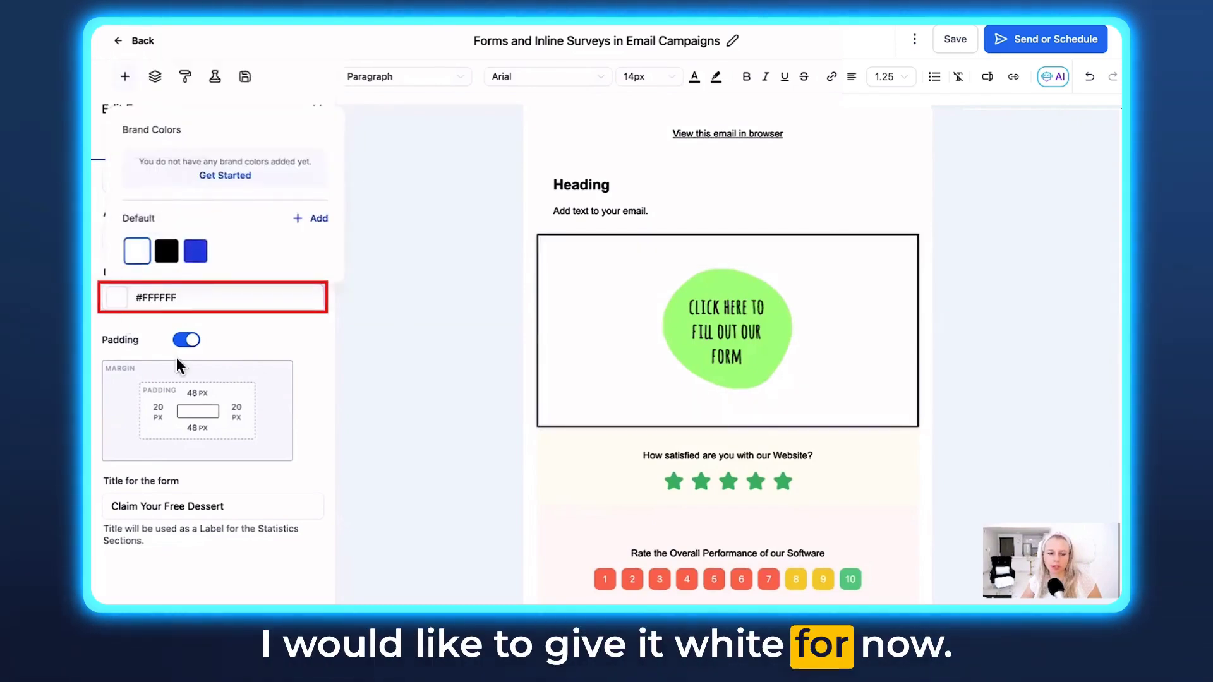
left_click(187, 340)
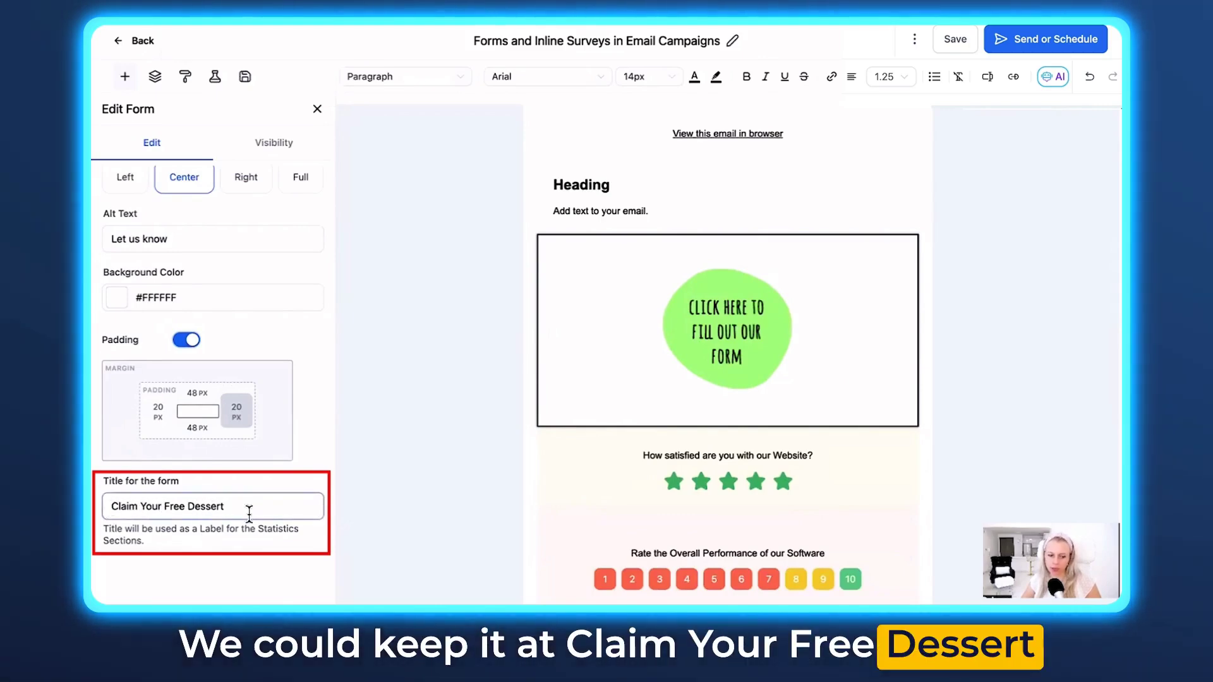
scroll(189, 379, "up", 4)
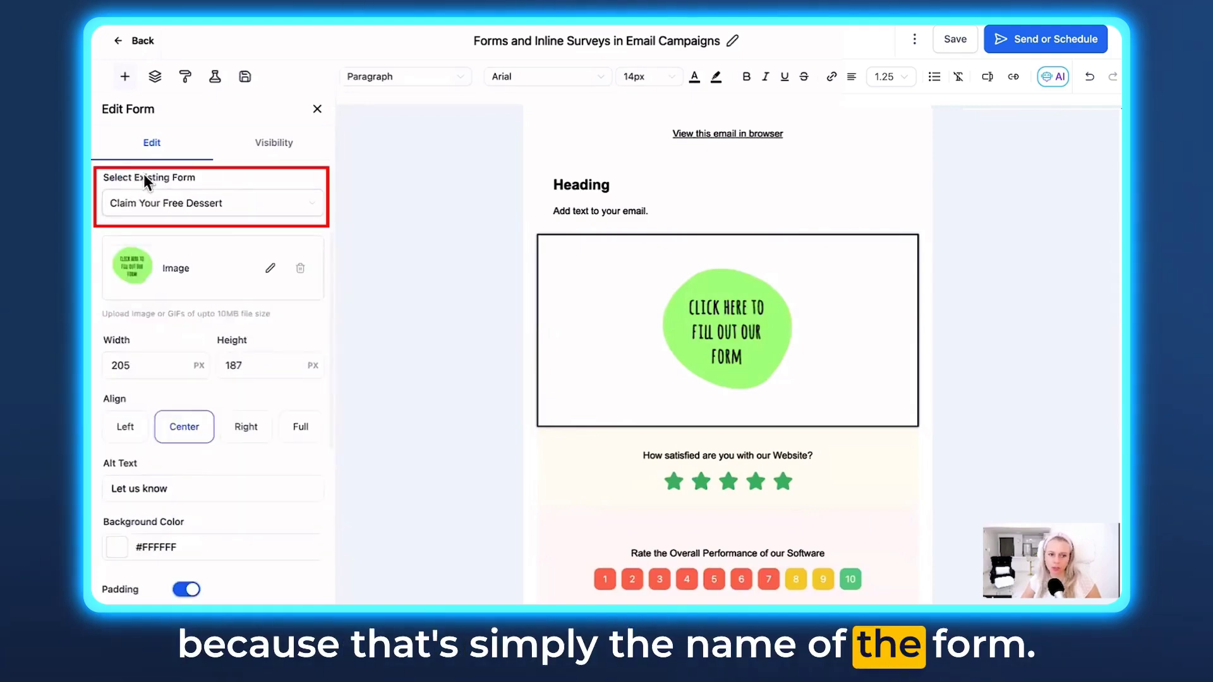
scroll(194, 373, "down", 4)
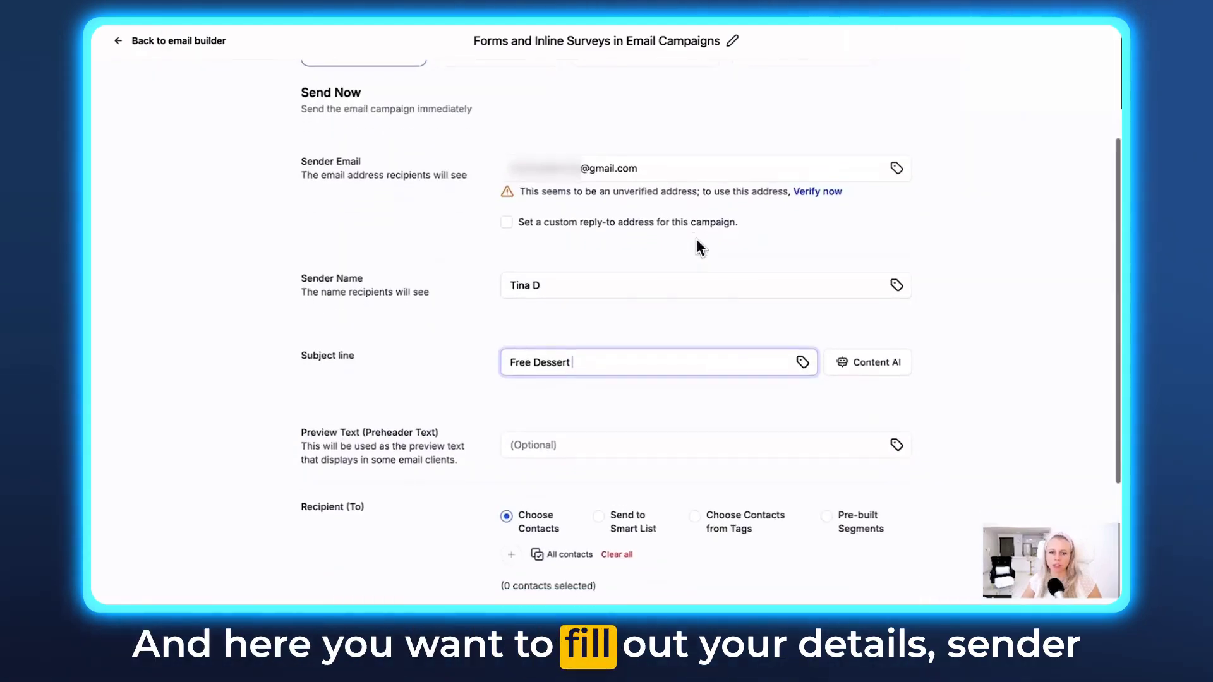
- Turn on click tracking for the campaign and open the selection of individual recipient contacts
scroll(743, 321, "down", 3)
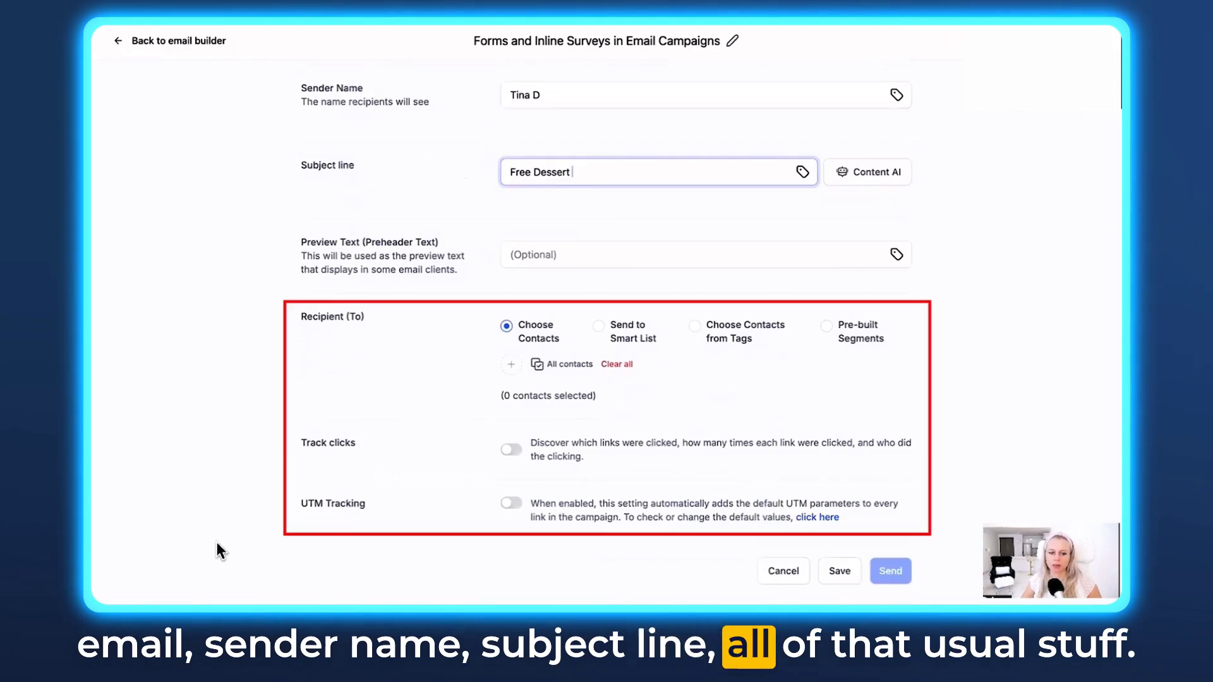
left_click(513, 451)
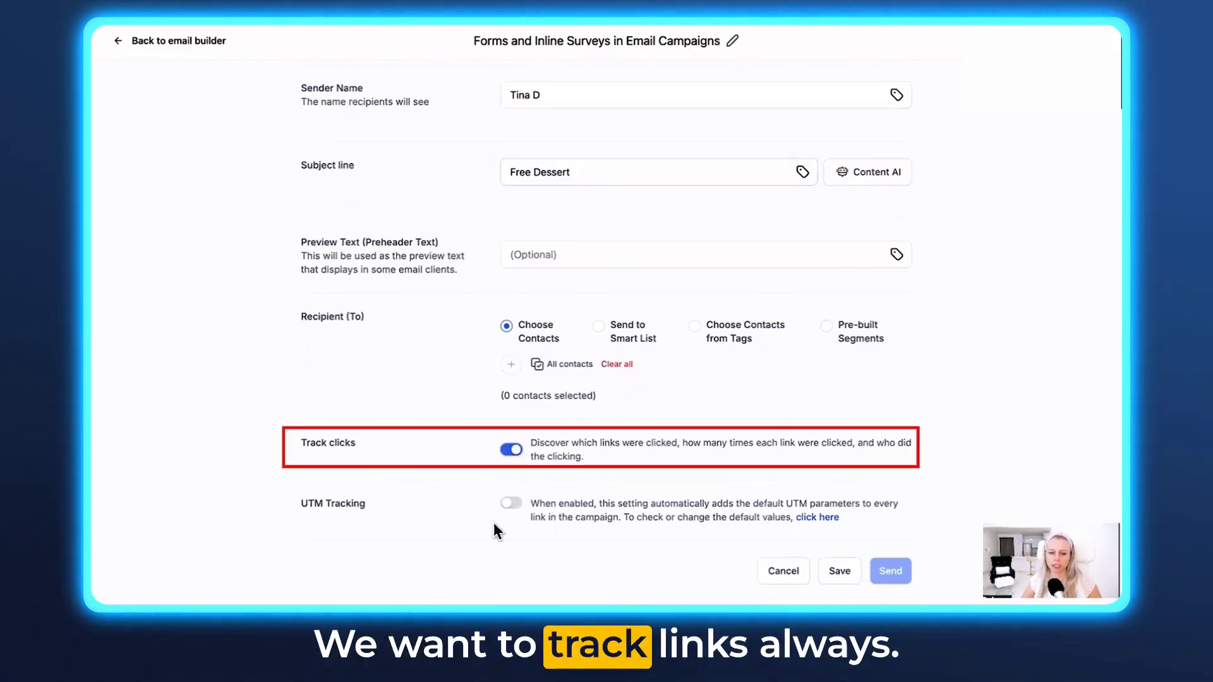
left_click(511, 364)
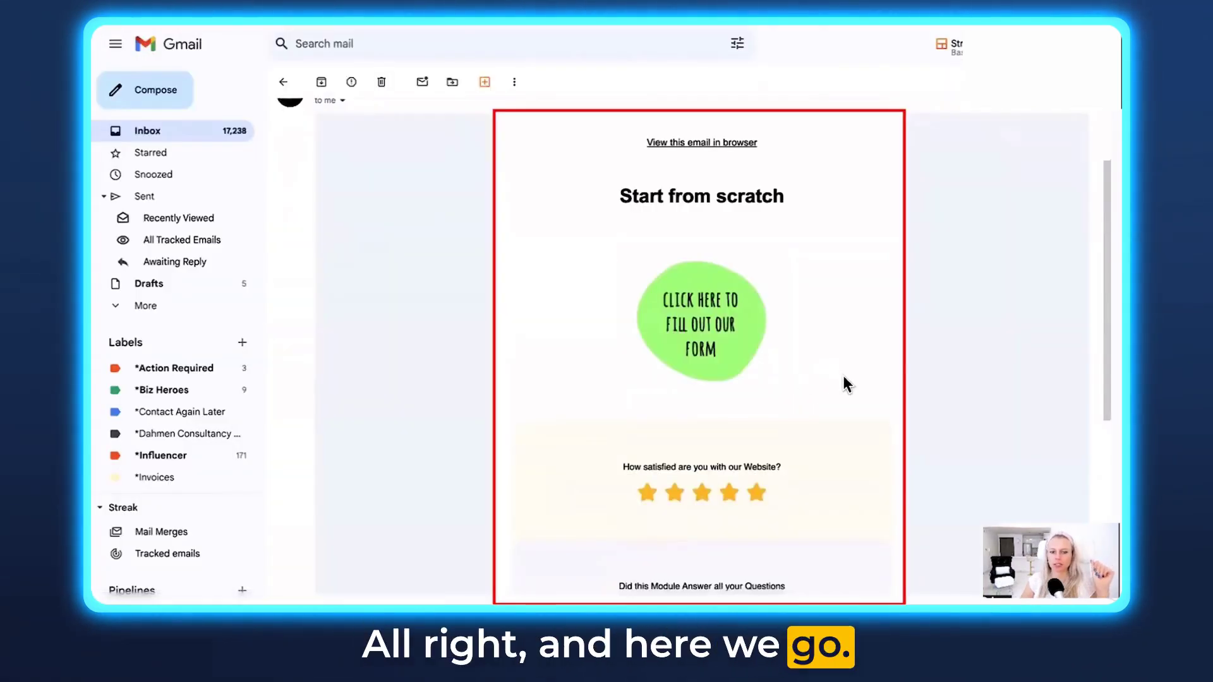
- In Gmail, open the form linked from the received campaign email's green image and examine the inline surveys below it
scroll(844, 378, "down", 1)
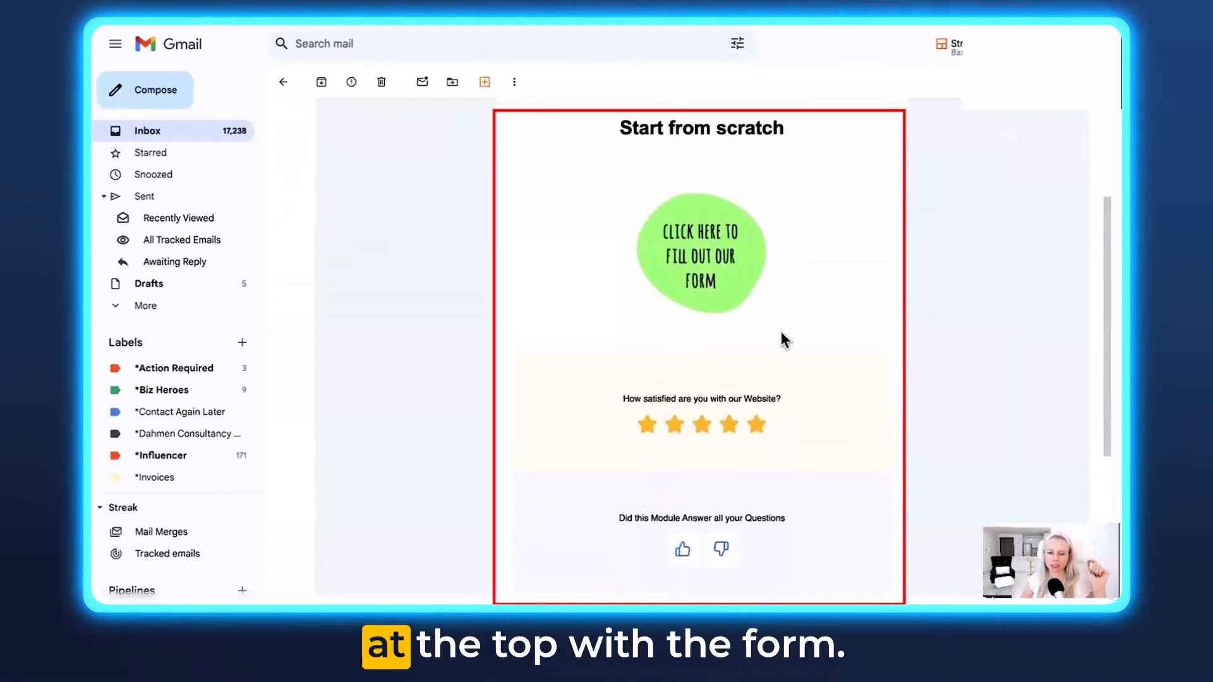
scroll(707, 193, "down", 1)
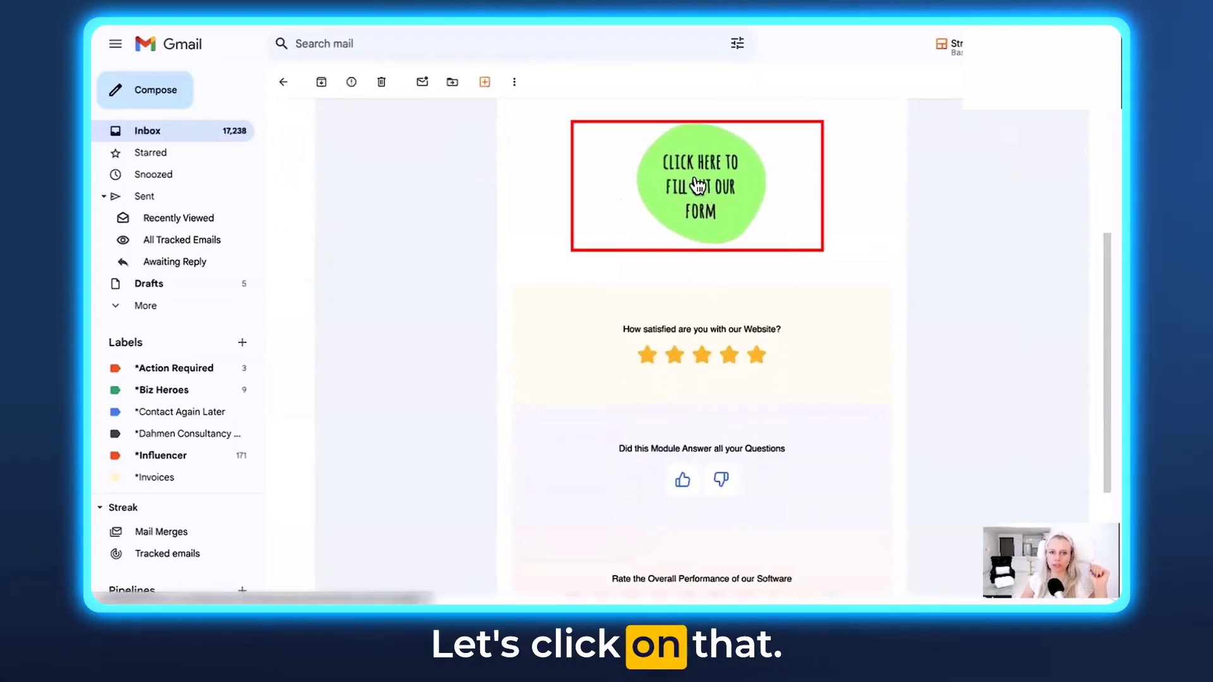
left_click(697, 186)
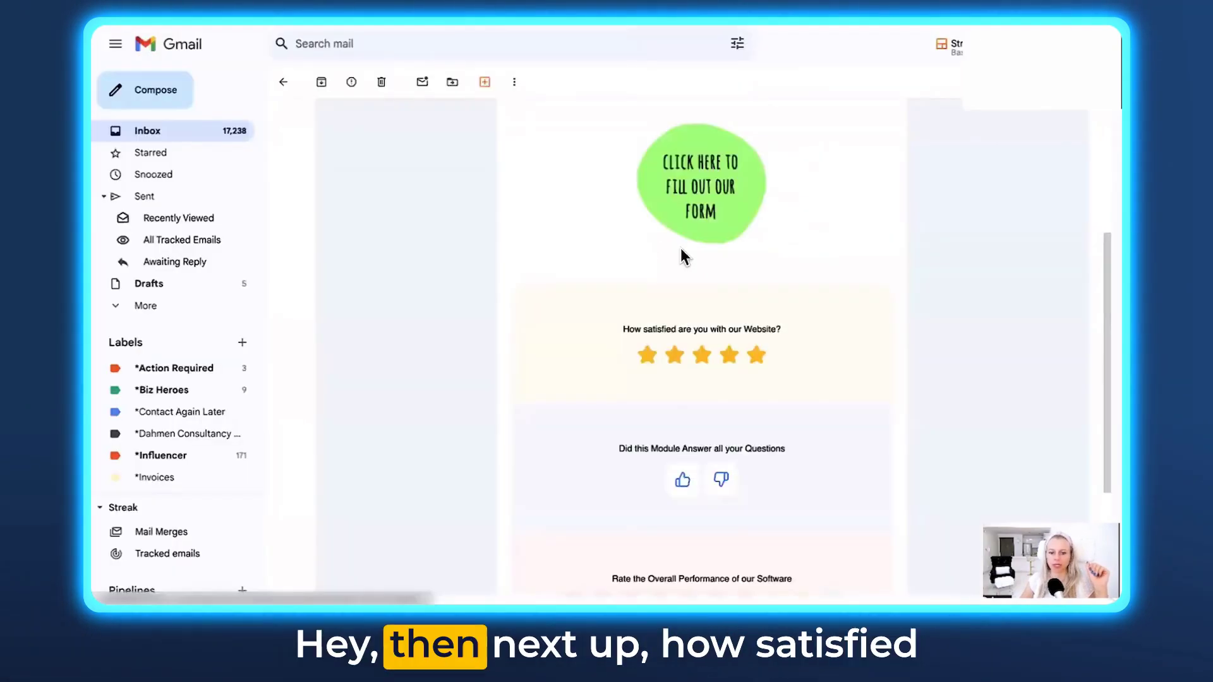
scroll(682, 256, "down", 2)
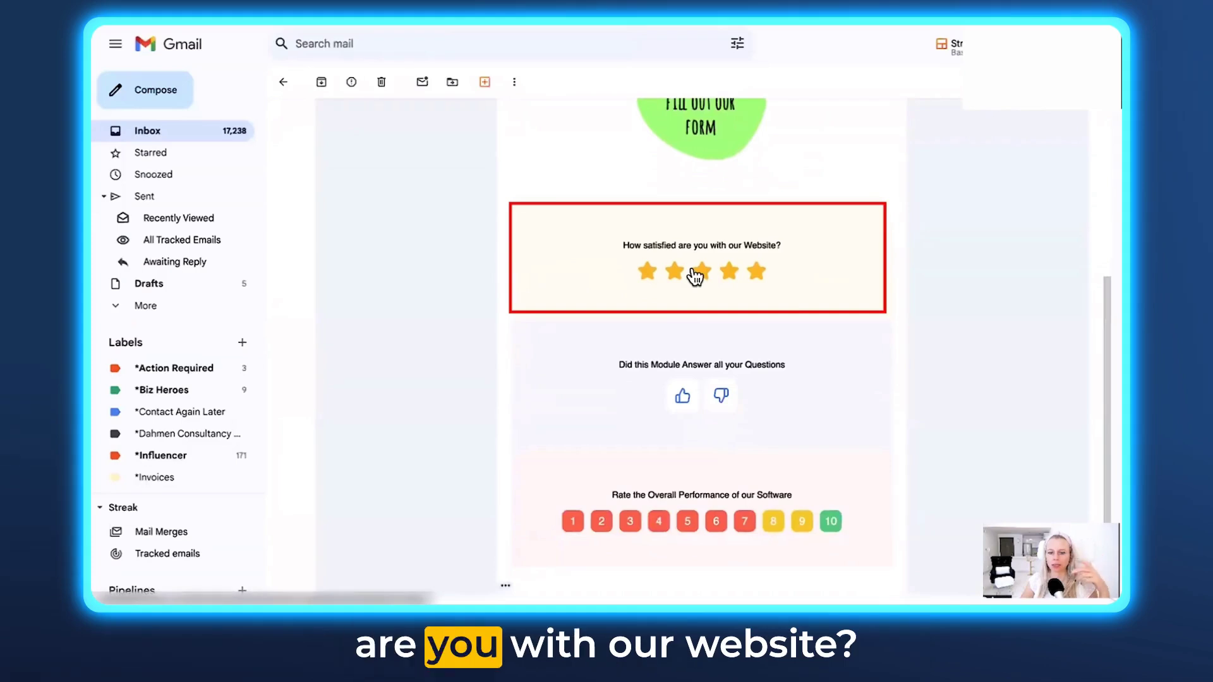